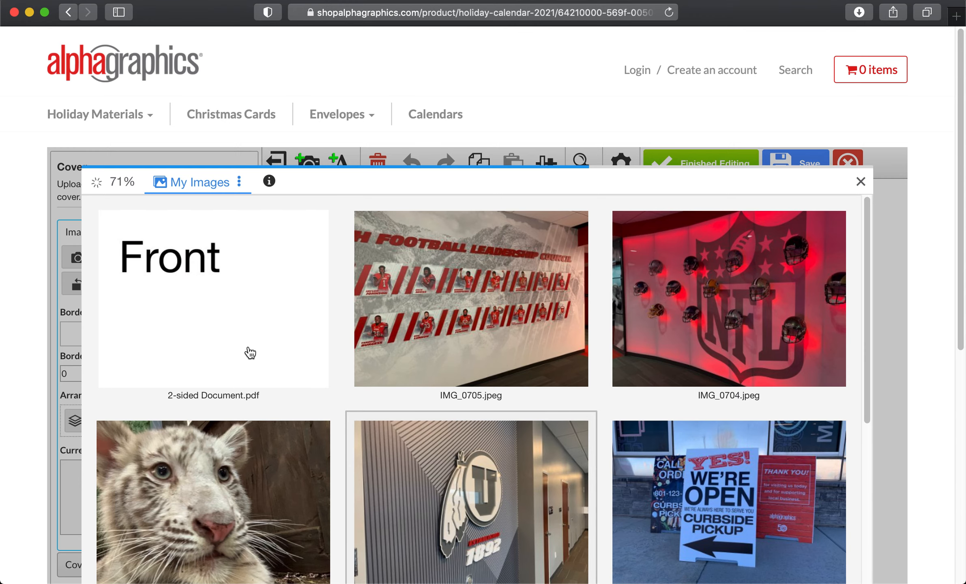
Step: Place IMG_1600.jpeg from the uploaded images as the front cover image, keeping the full picture uncropped
scroll(626, 352, down, 3)
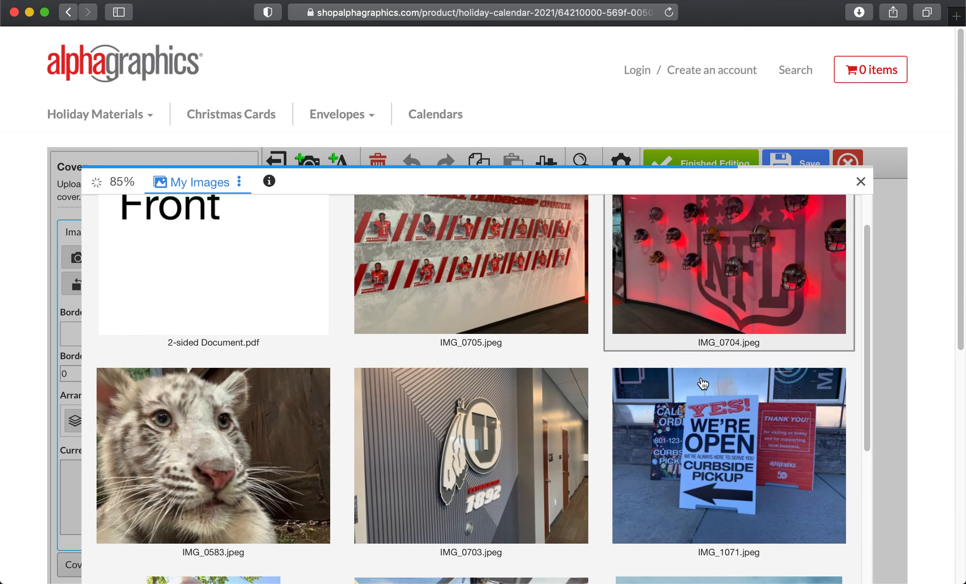
scroll(703, 383, down, 5)
scroll(703, 383, down, 3)
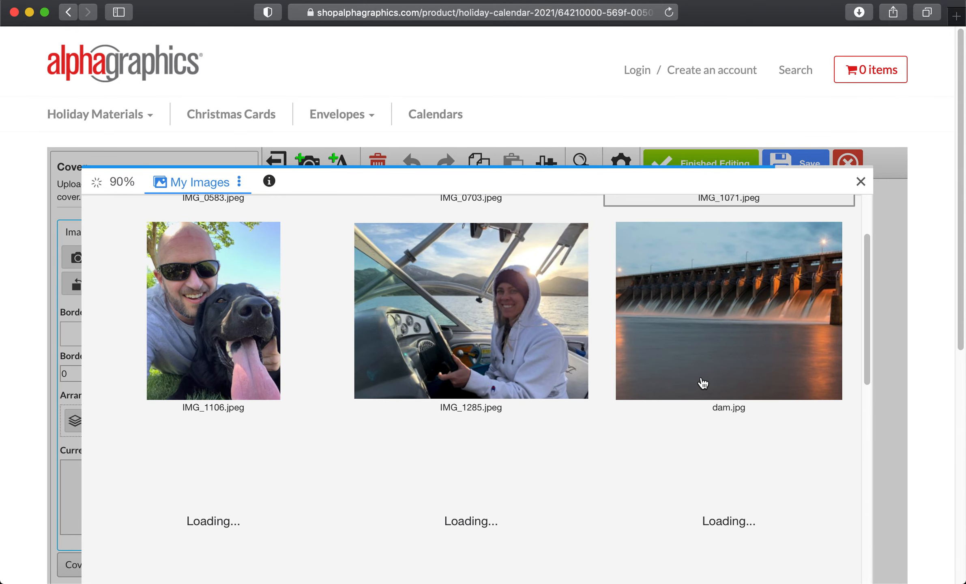
scroll(703, 383, down, 5)
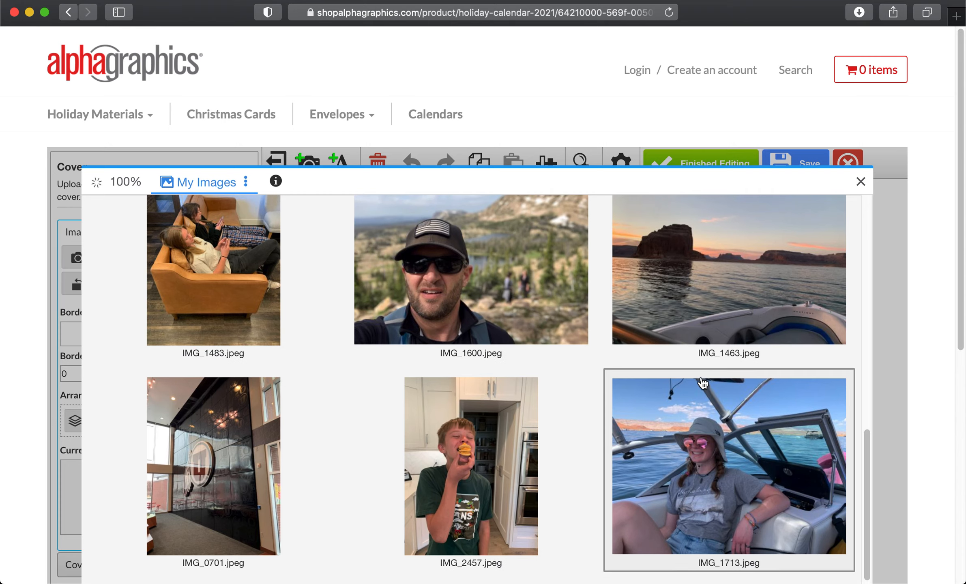
scroll(703, 384, up, 2)
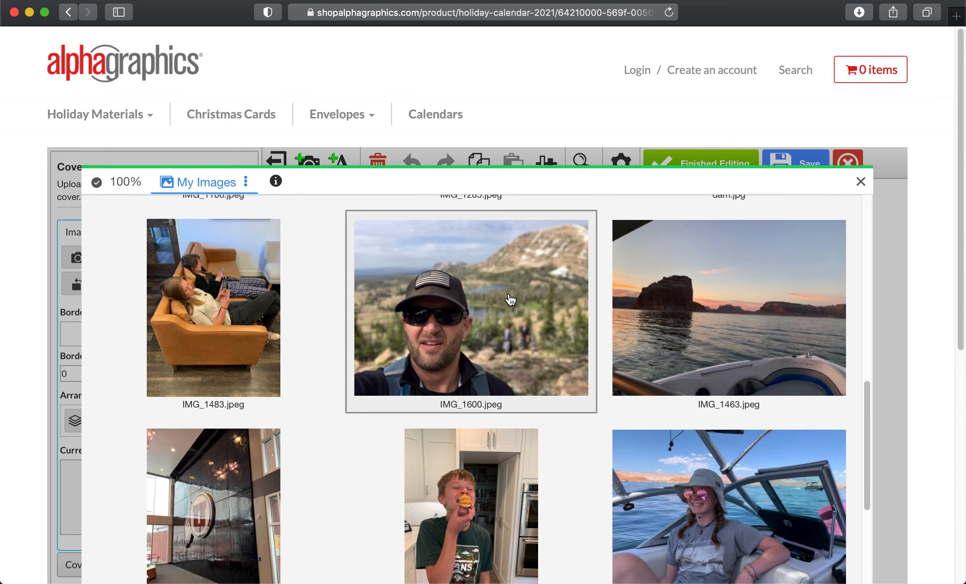
click(510, 298)
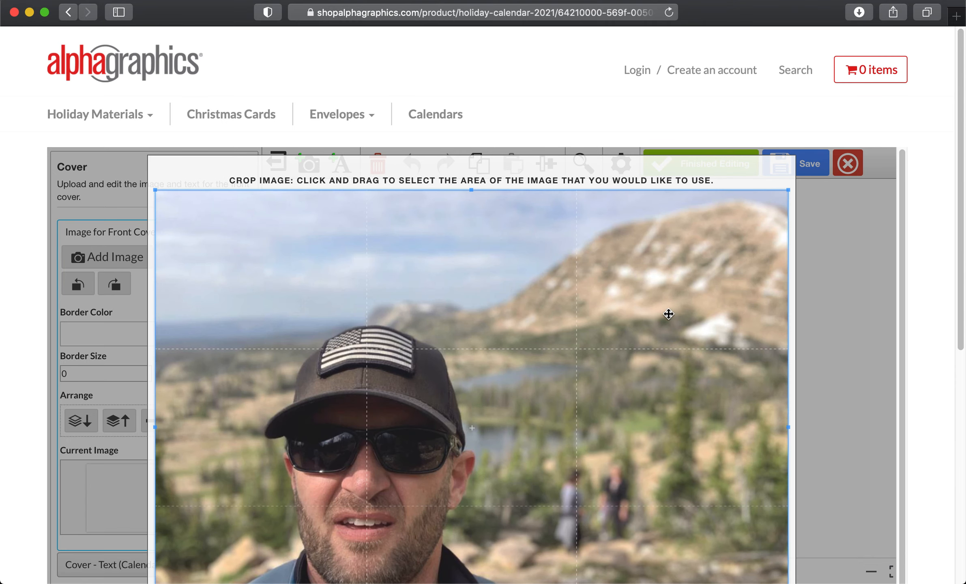
scroll(664, 319, down, 3)
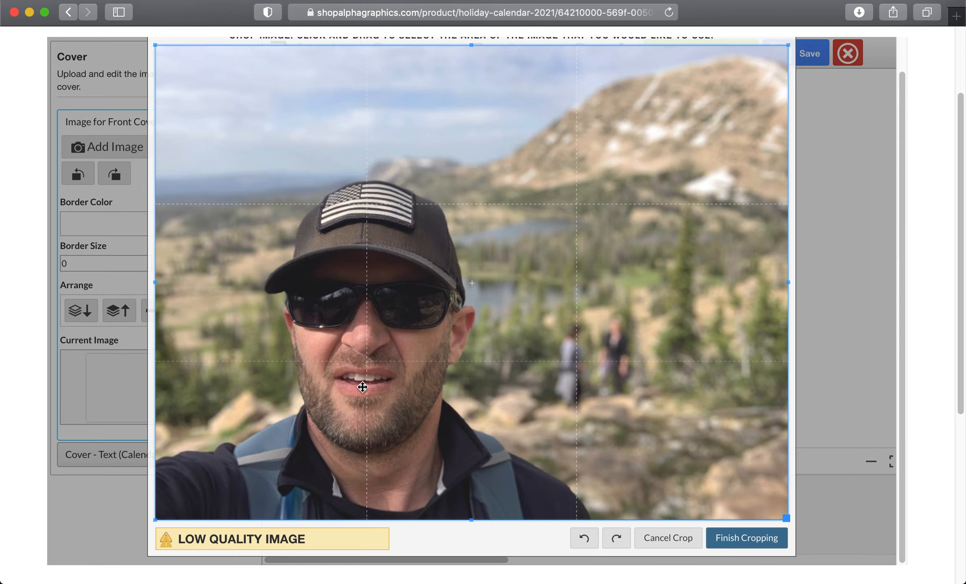
click(745, 546)
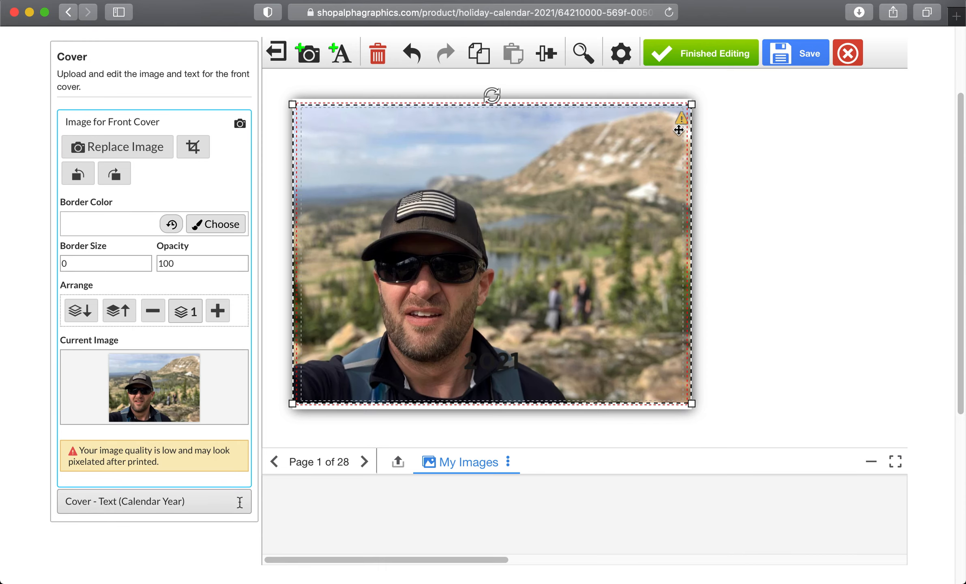
Step: Shrink the cover photo to the page's upper-left area, nudge it upward, and enlarge it to cover the whole page
drag(690, 103, 572, 175)
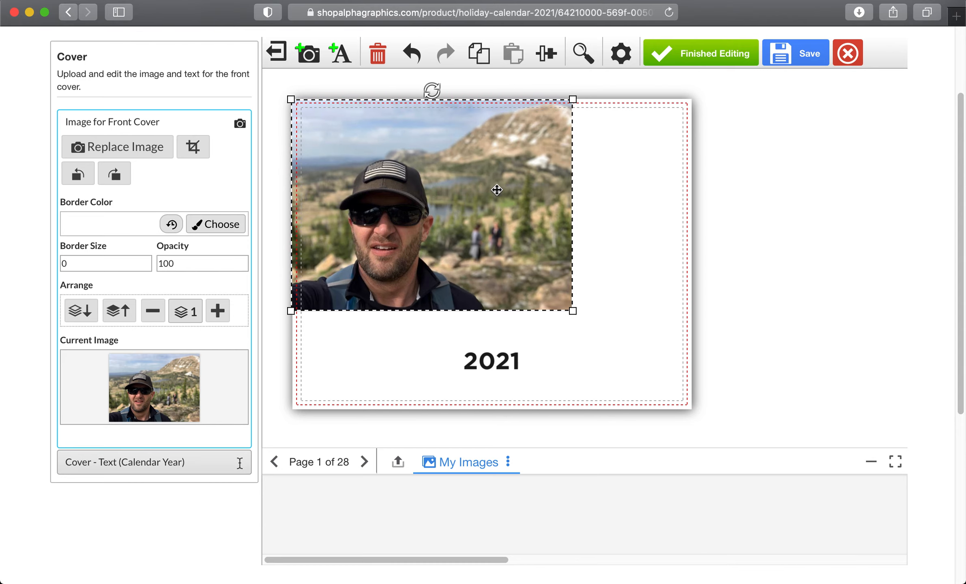
drag(497, 190, 497, 187)
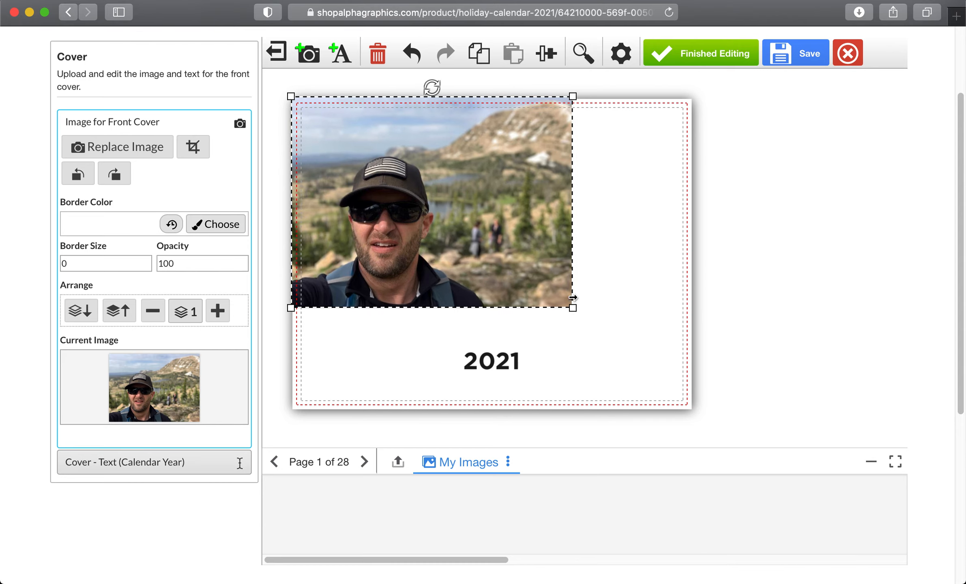
drag(572, 309, 709, 435)
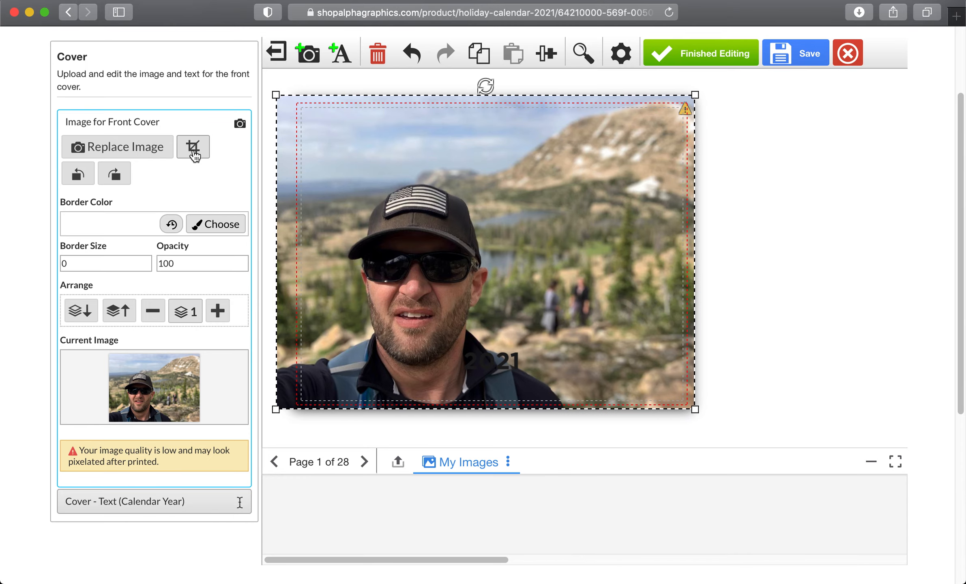
Step: Crop the cover photo to a tall portrait section around the man in the cap, trimming both sides
click(193, 148)
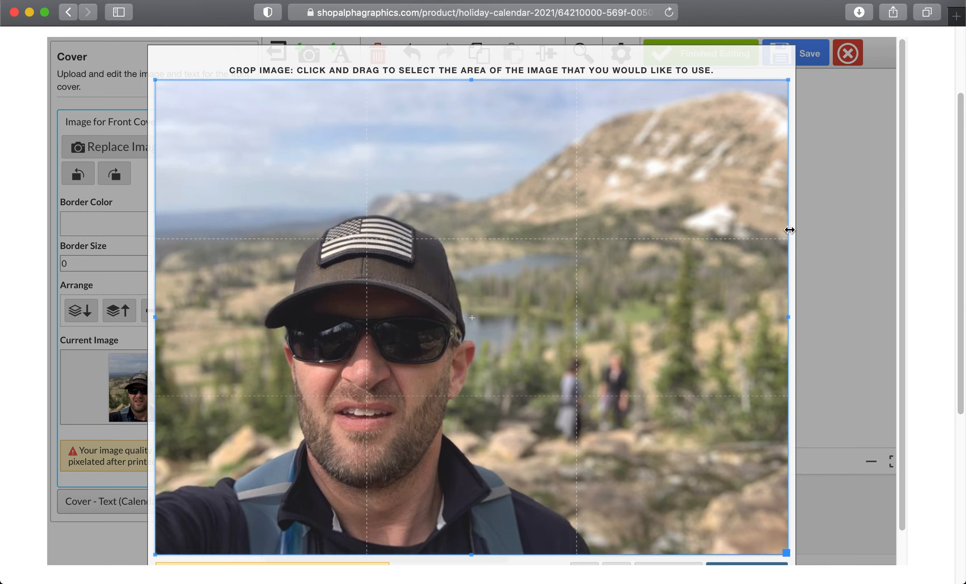
drag(785, 231, 470, 258)
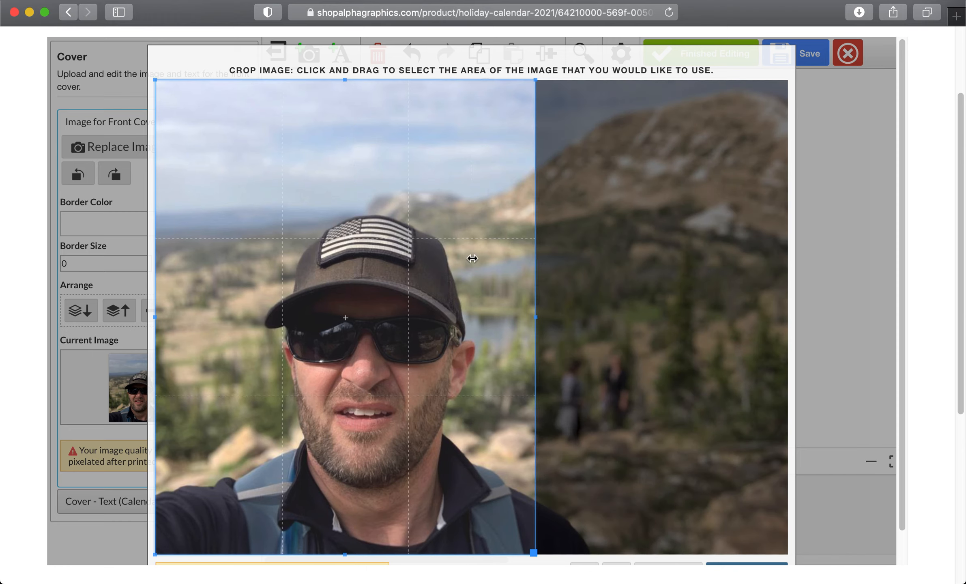
drag(161, 273, 223, 277)
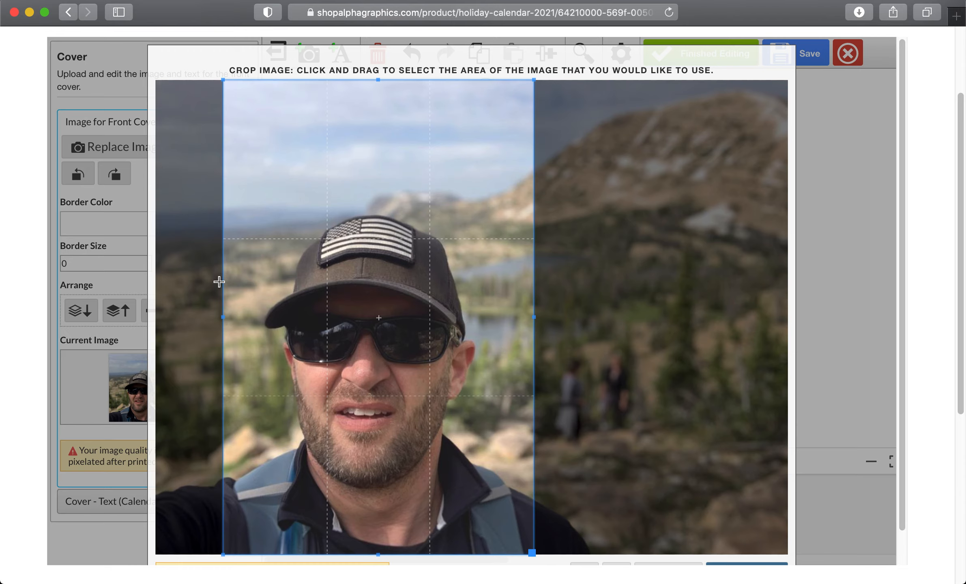
scroll(826, 373, down, 5)
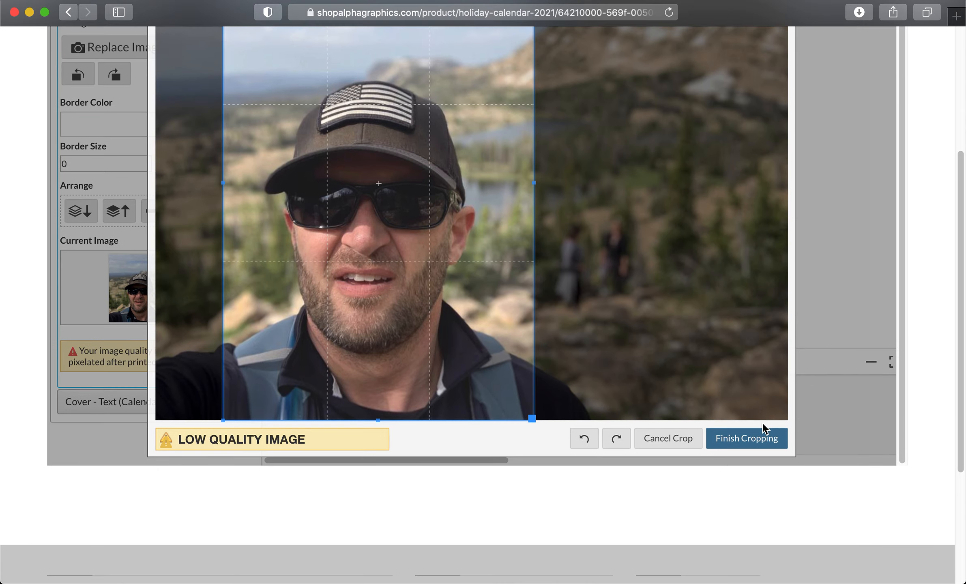
click(761, 446)
Step: Shrink the cropped portrait and position it on the left half of the cover, above the 2021 text
scroll(713, 310, up, 3)
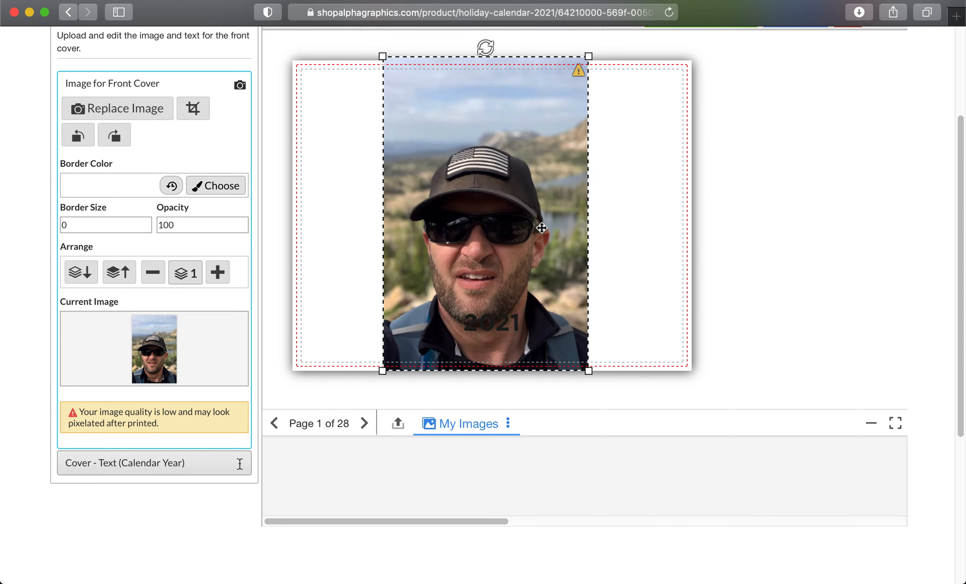
drag(588, 57, 547, 119)
drag(527, 237, 449, 204)
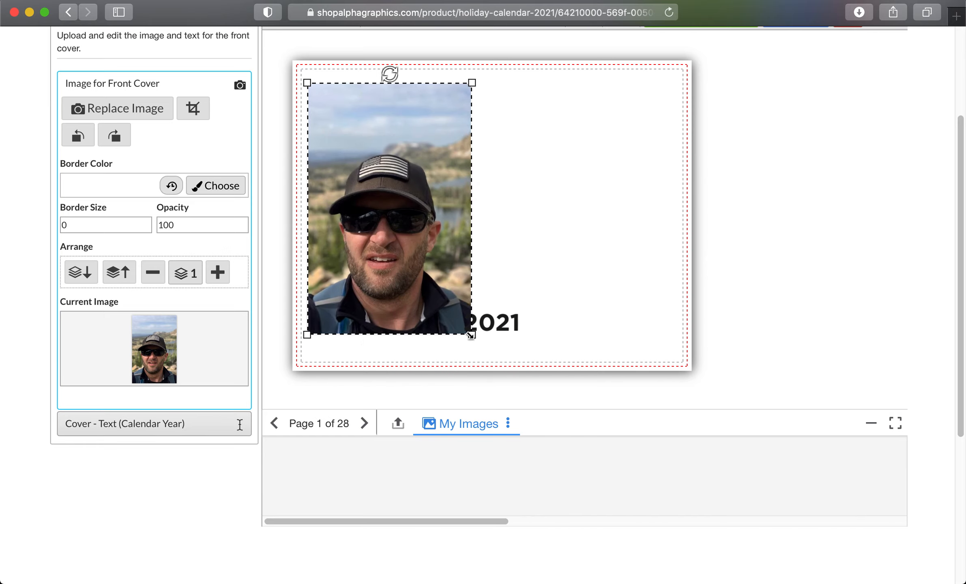
drag(473, 334, 459, 309)
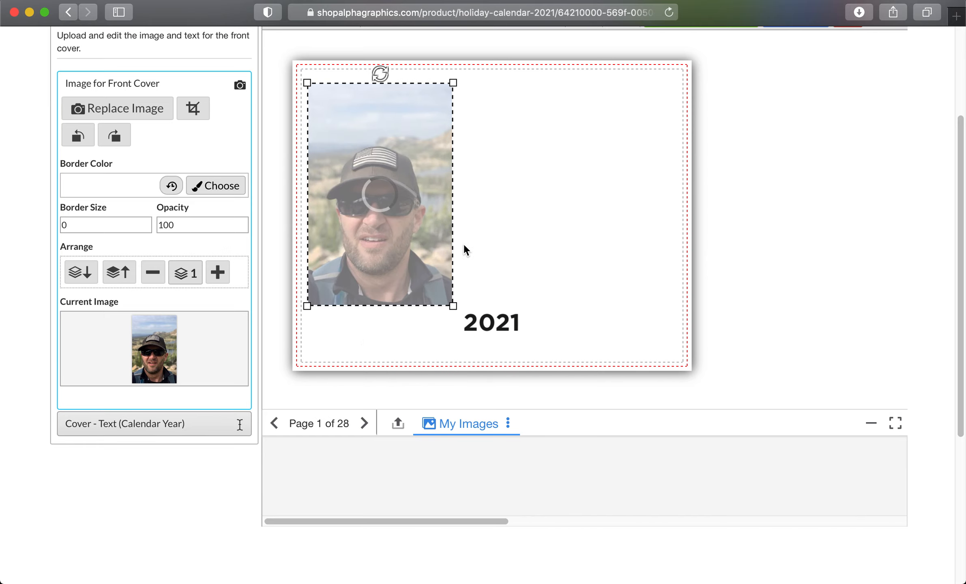
drag(434, 229, 449, 227)
Step: Duplicate the portrait photo and place the copy beside the original on the right half of the cover
scroll(550, 239, up, 5)
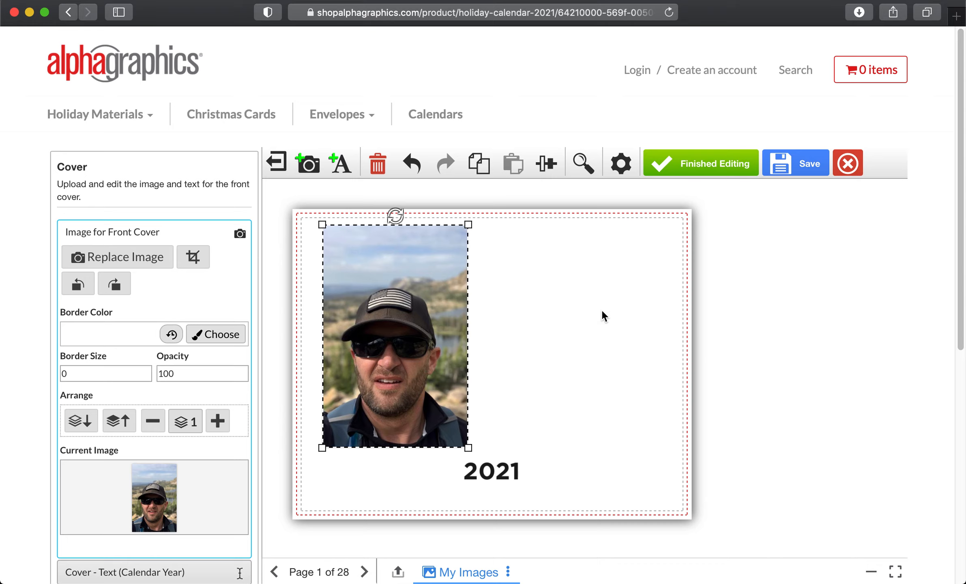
click(483, 169)
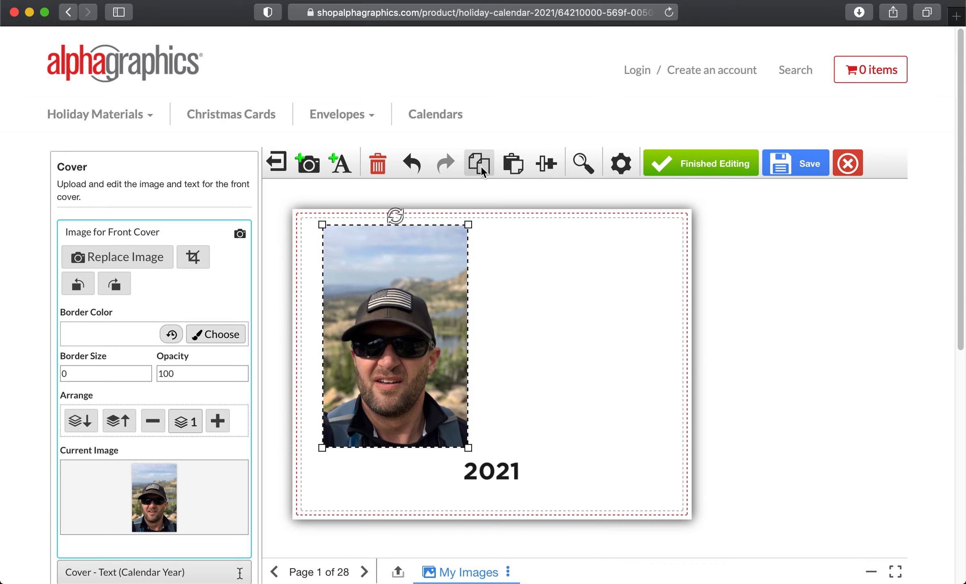
click(515, 172)
drag(450, 331, 597, 322)
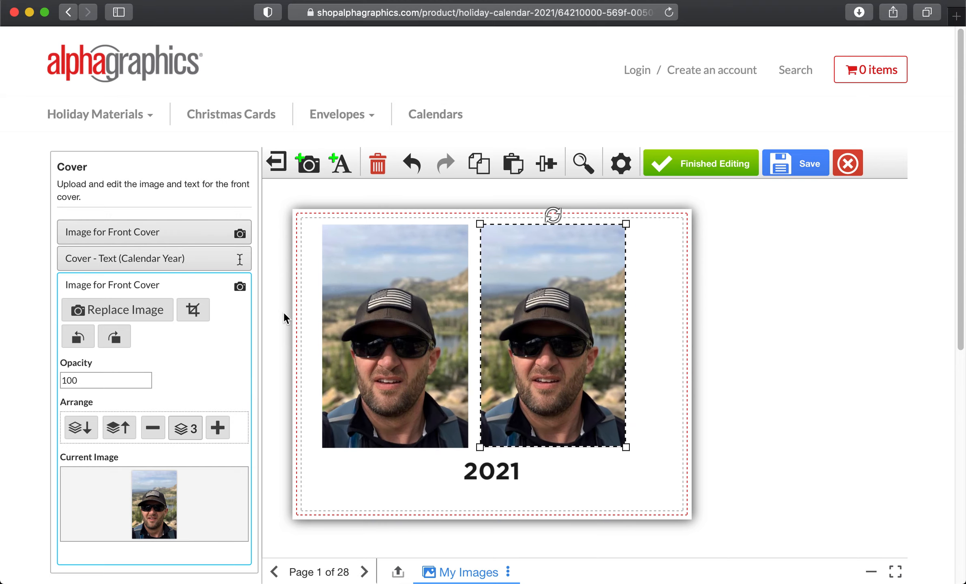
Step: Replace the duplicated photo with IMG_0583.jpeg, cropping away the dark wooden background to the right of the tiger's face
click(125, 311)
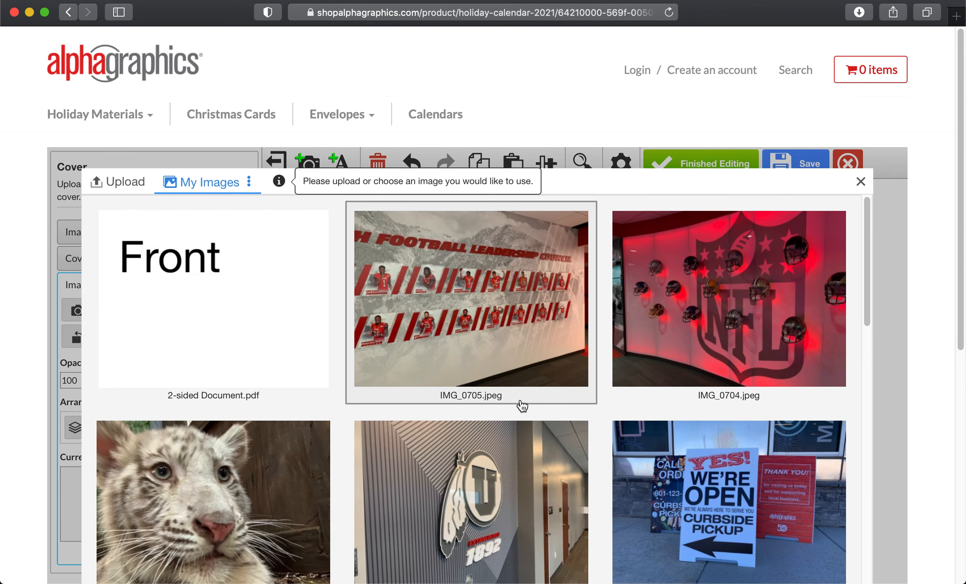
scroll(522, 406, down, 5)
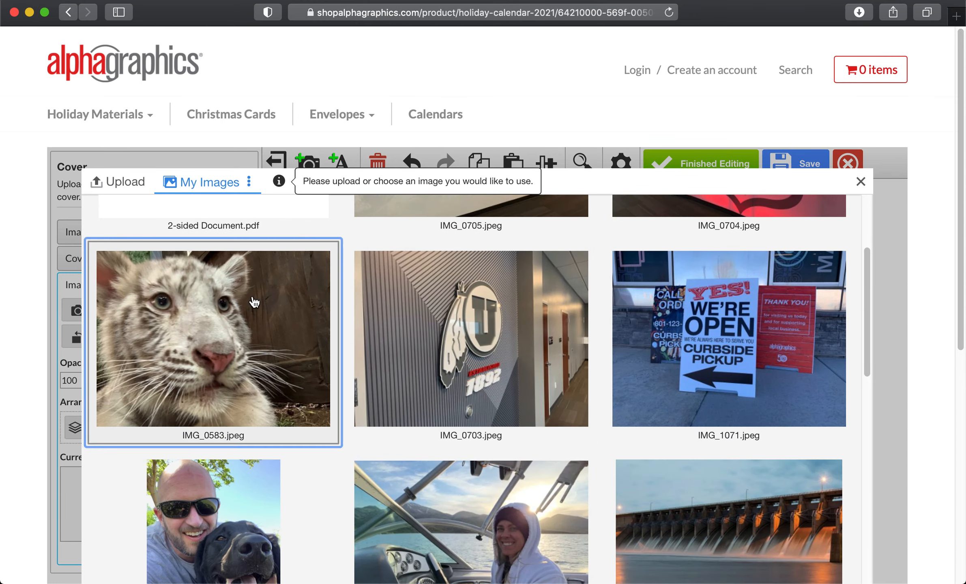
click(254, 303)
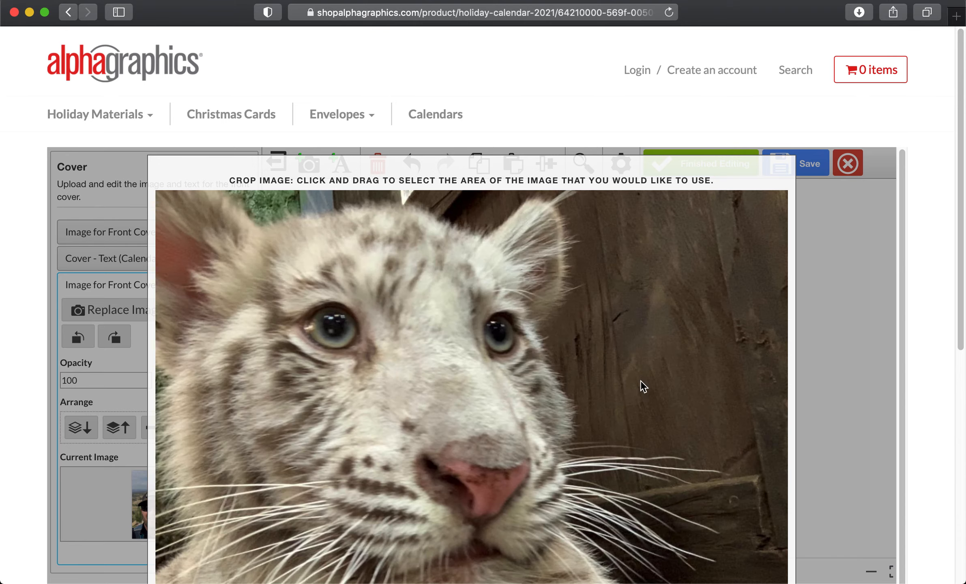
scroll(755, 309, down, 6)
scroll(743, 251, up, 3)
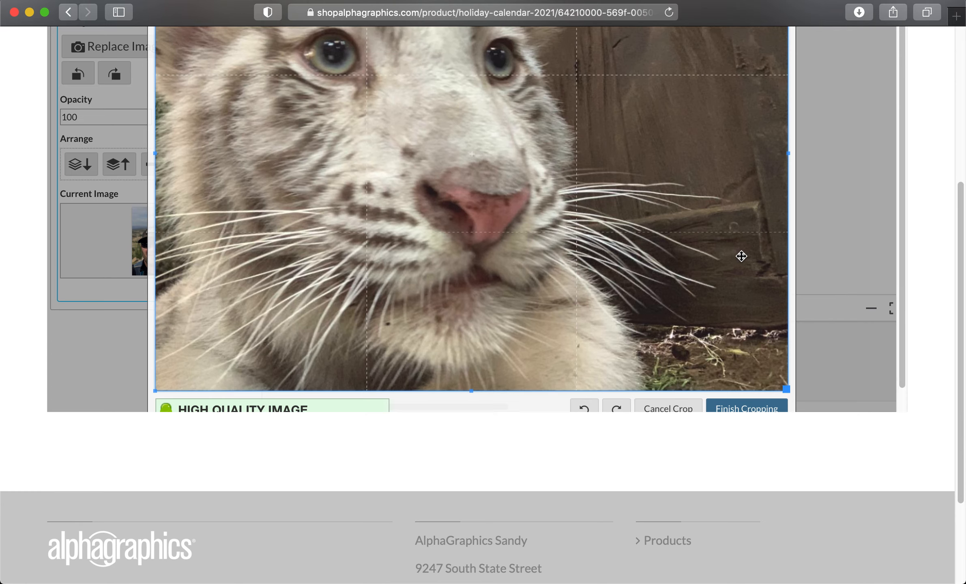
drag(787, 195, 554, 204)
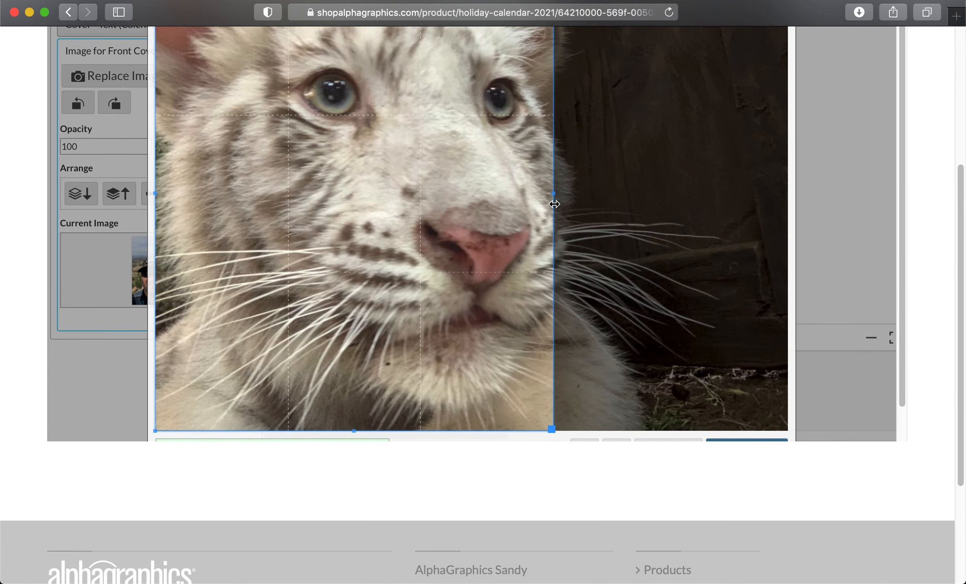
scroll(688, 297, down, 4)
click(746, 352)
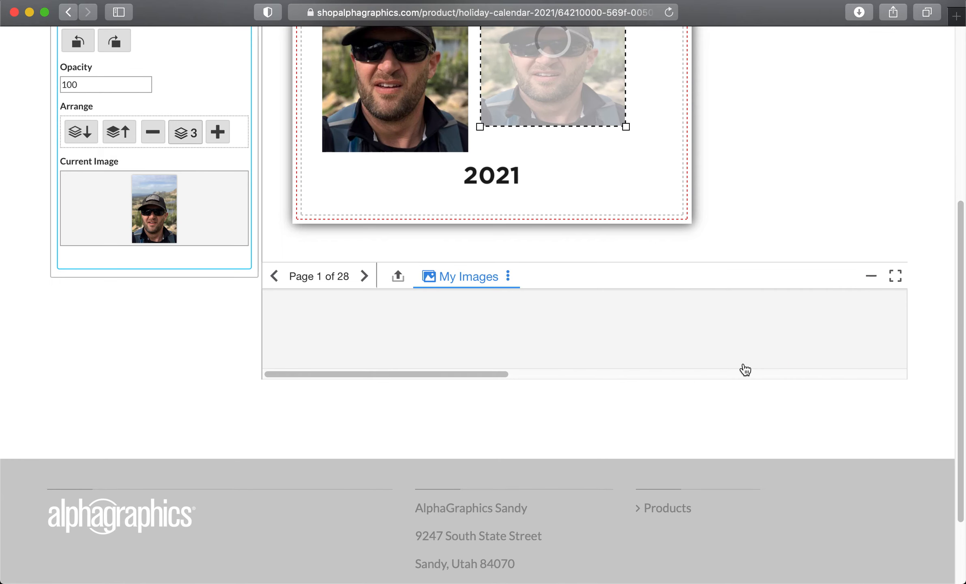
Step: Align the tiger photo's top edge with the portrait photo and enlarge it to match the portrait's height
scroll(726, 349, up, 1)
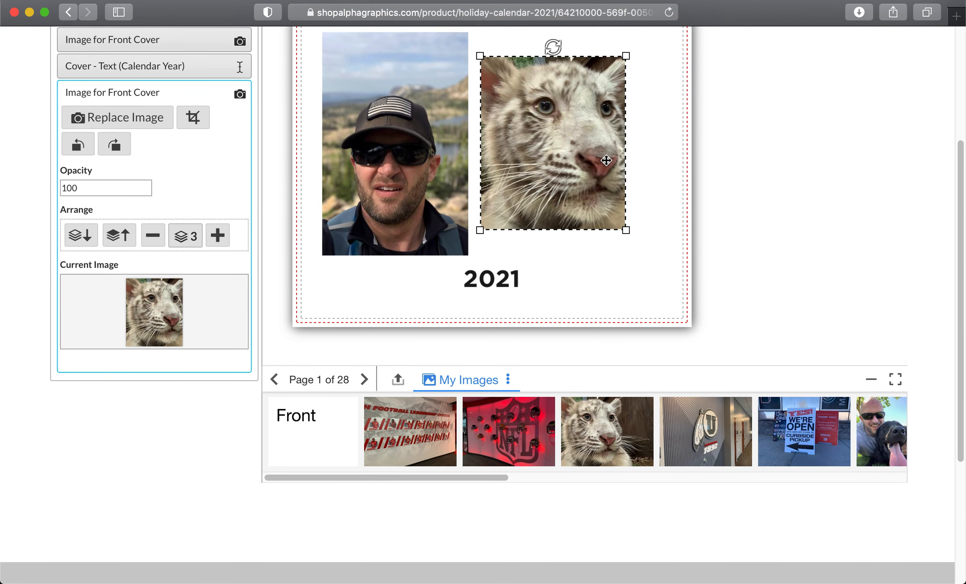
drag(600, 152, 604, 128)
drag(631, 206, 672, 313)
Step: Set the font of the 2021 cover text to HappySunday
scroll(686, 267, up, 3)
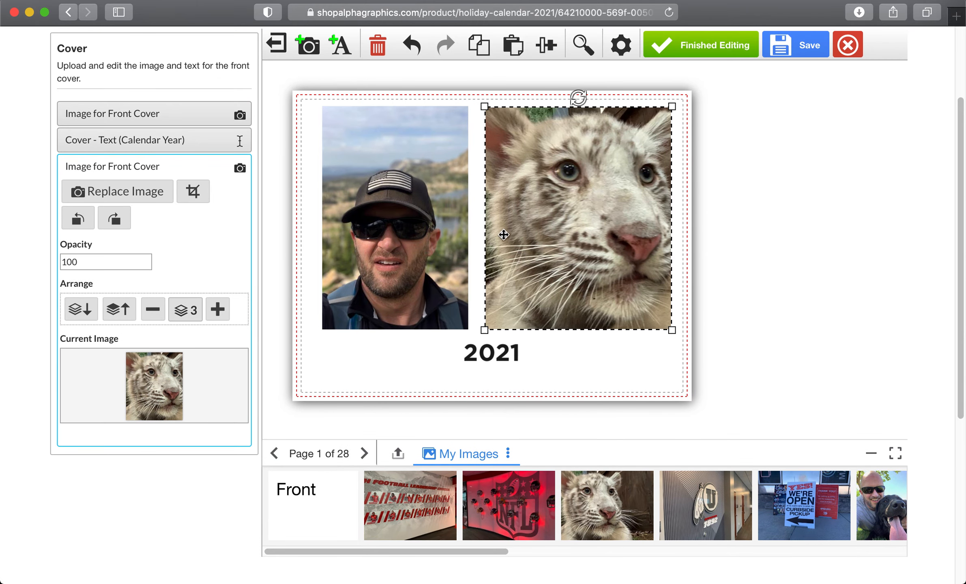
click(492, 368)
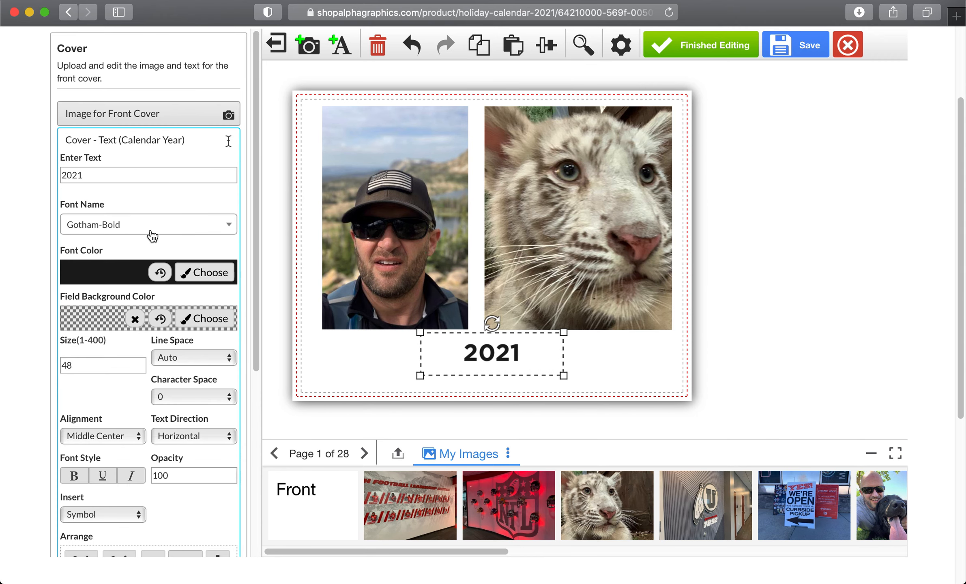
click(144, 225)
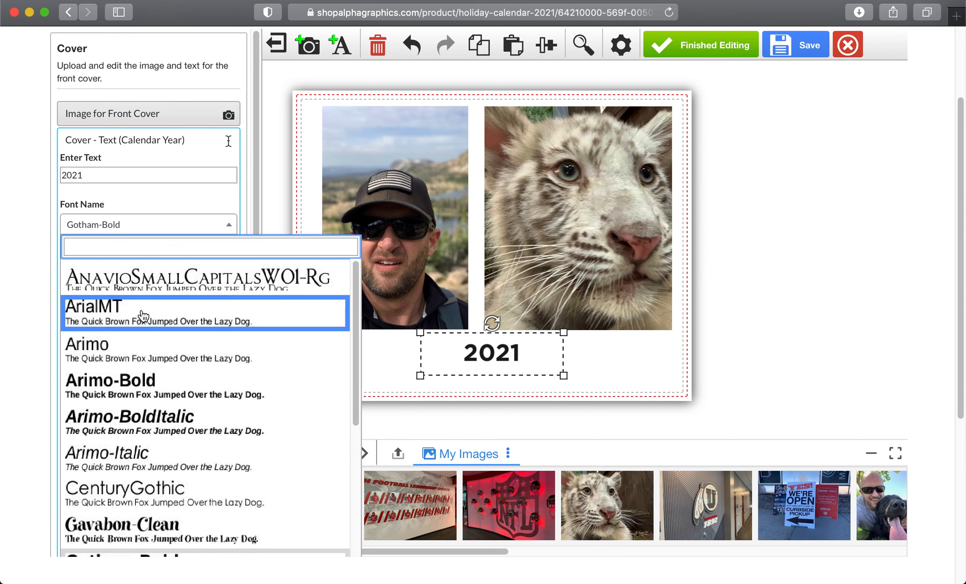
scroll(146, 324, down, 5)
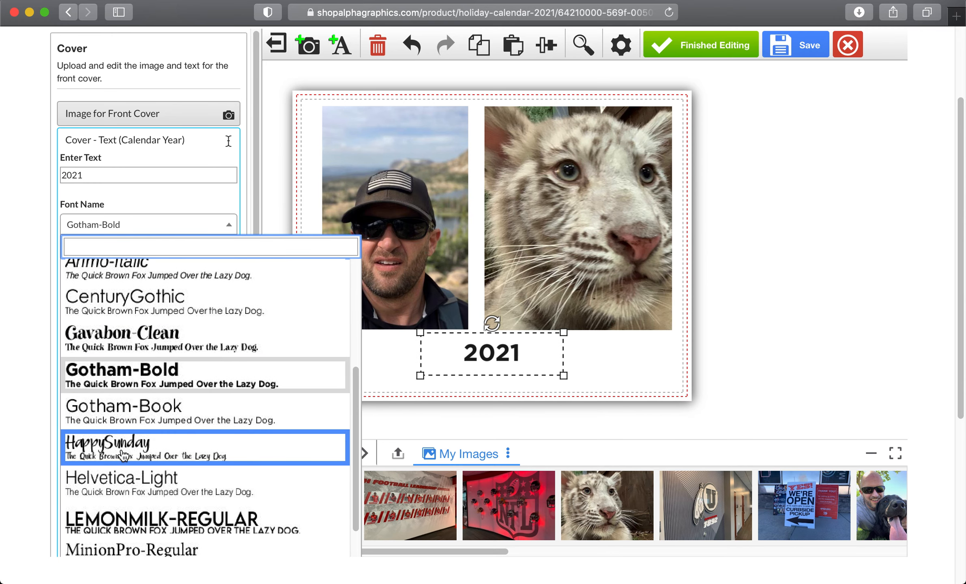
click(123, 455)
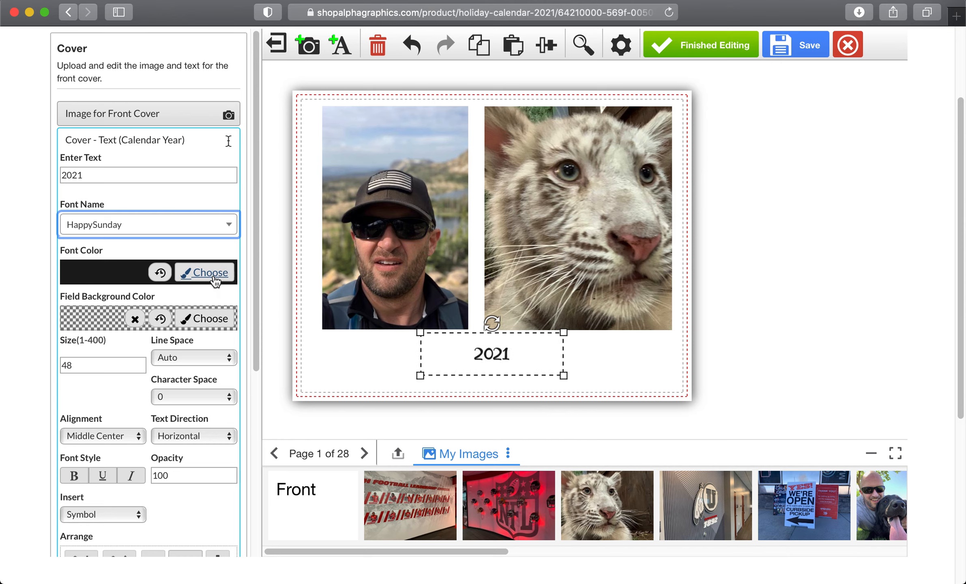
Step: Change the font color of the 2021 cover text to Green from the color palette
click(213, 277)
scroll(367, 301, down, 3)
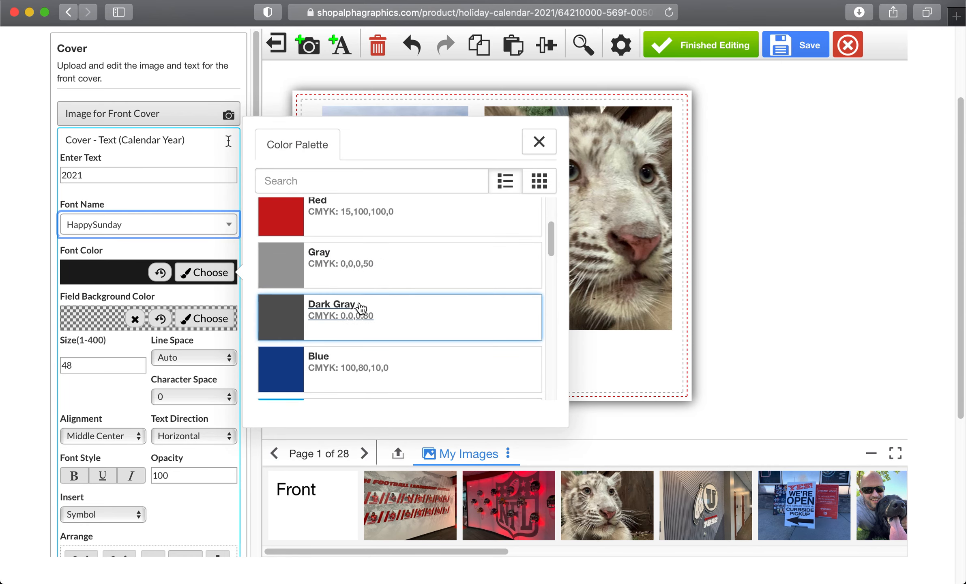
scroll(283, 347, down, 5)
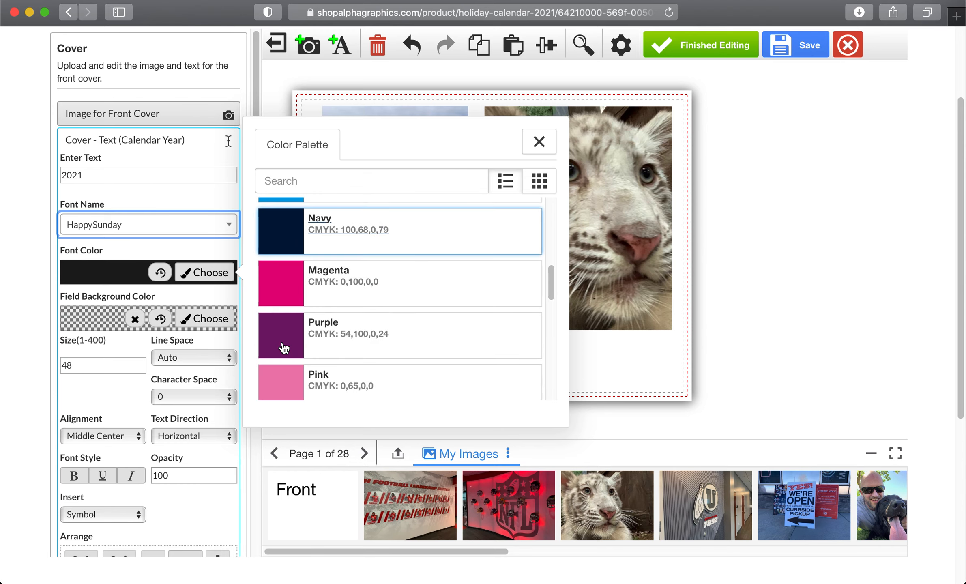
scroll(285, 342, down, 4)
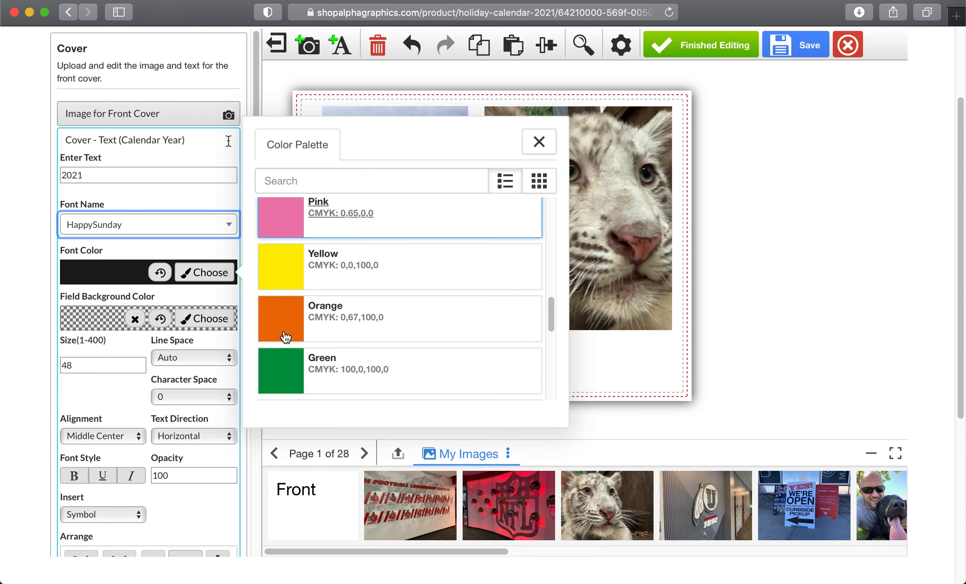
click(275, 378)
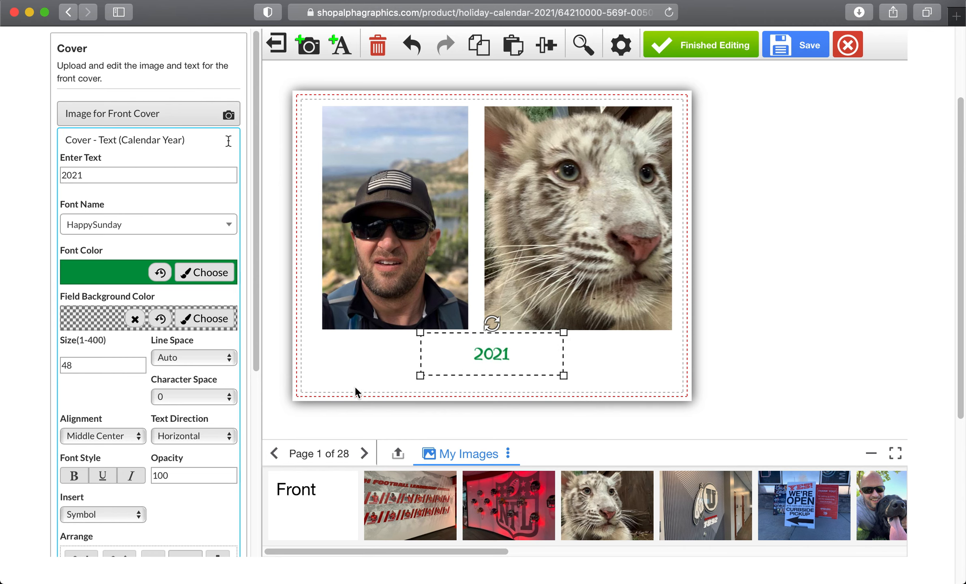
Step: Set the 2021 text size to 60 and move it beneath the tiger photo
click(91, 371)
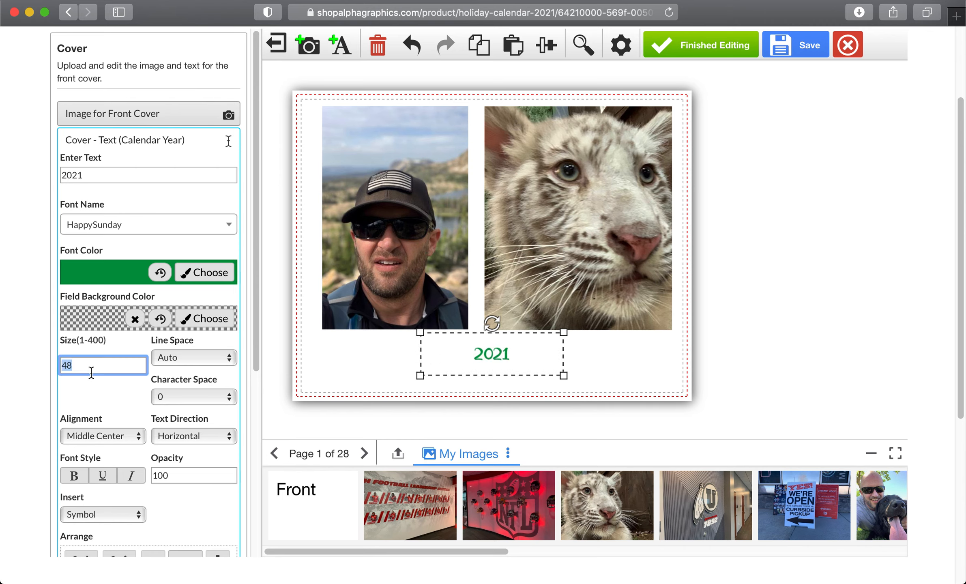
key(Return)
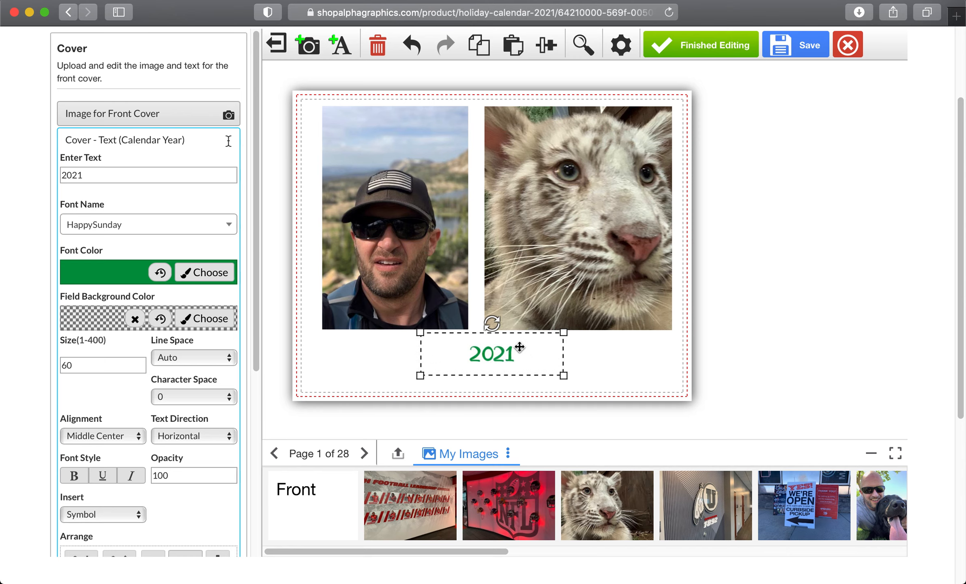
drag(509, 352, 596, 366)
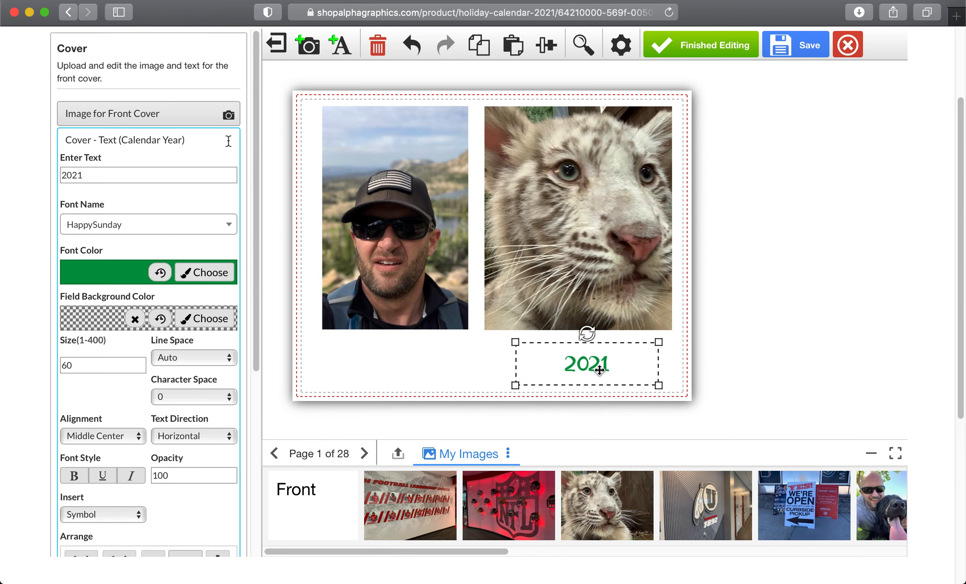
Step: Duplicate the 2021 text field and place the copy beneath the portrait photo
scroll(590, 367, up, 2)
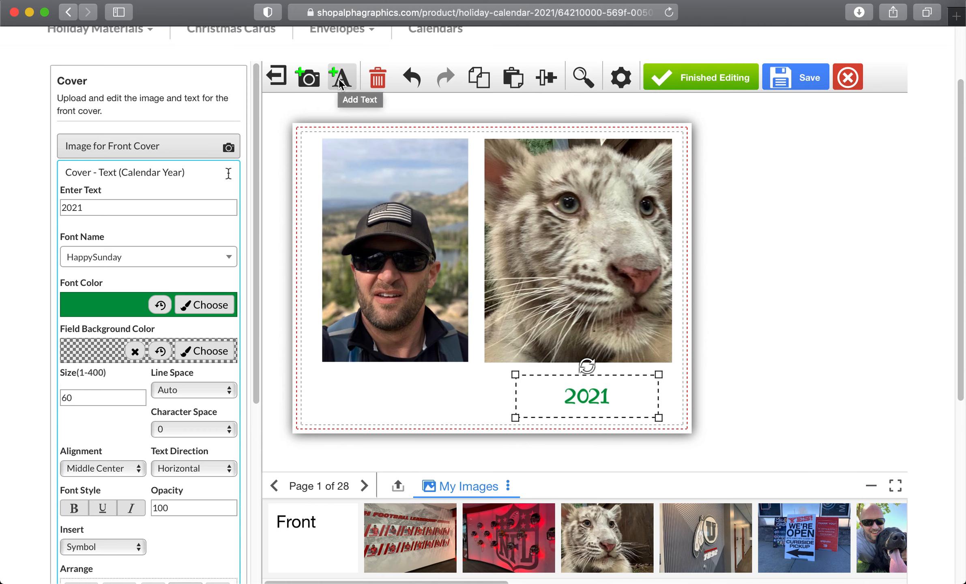
click(479, 79)
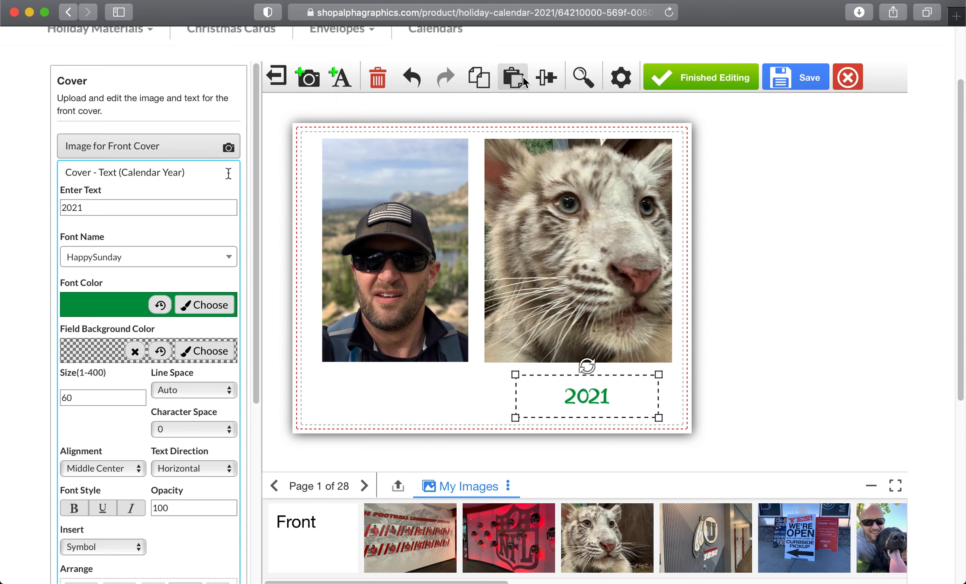
click(513, 77)
drag(562, 394, 376, 394)
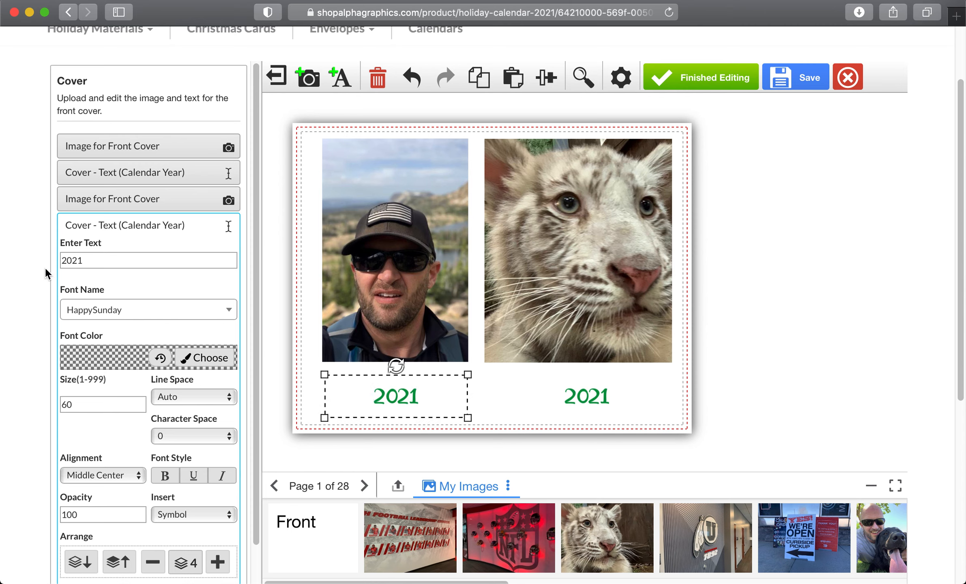
Step: Change the copied text to "My Calendar", widen its box to fit the whole title, and shift it left away from the year
double_click(81, 268)
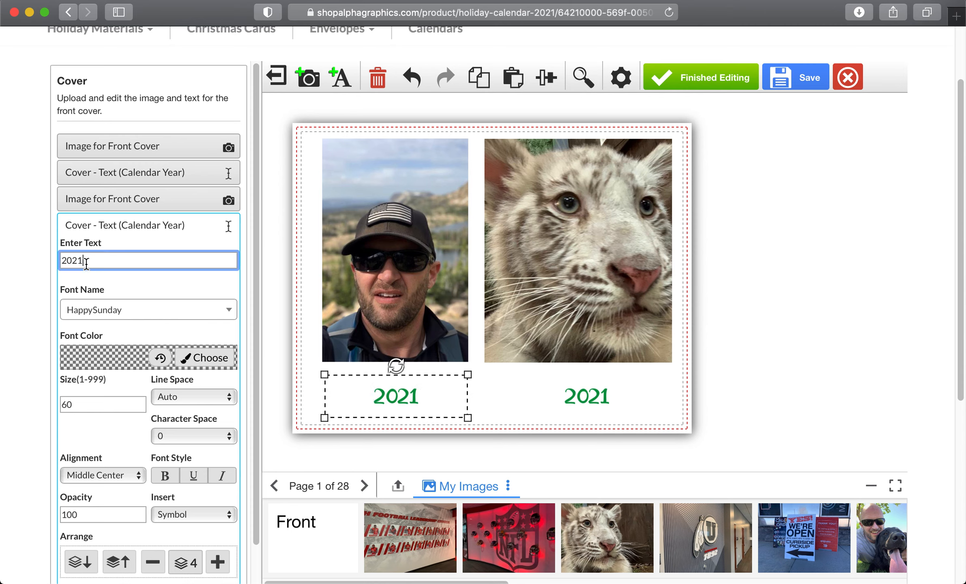
text(My Calendar)
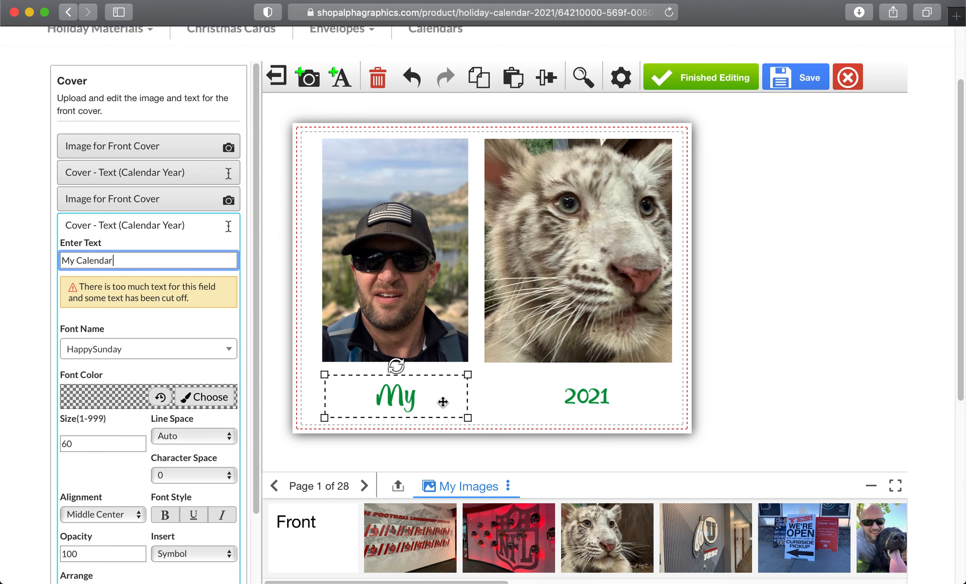
click(469, 417)
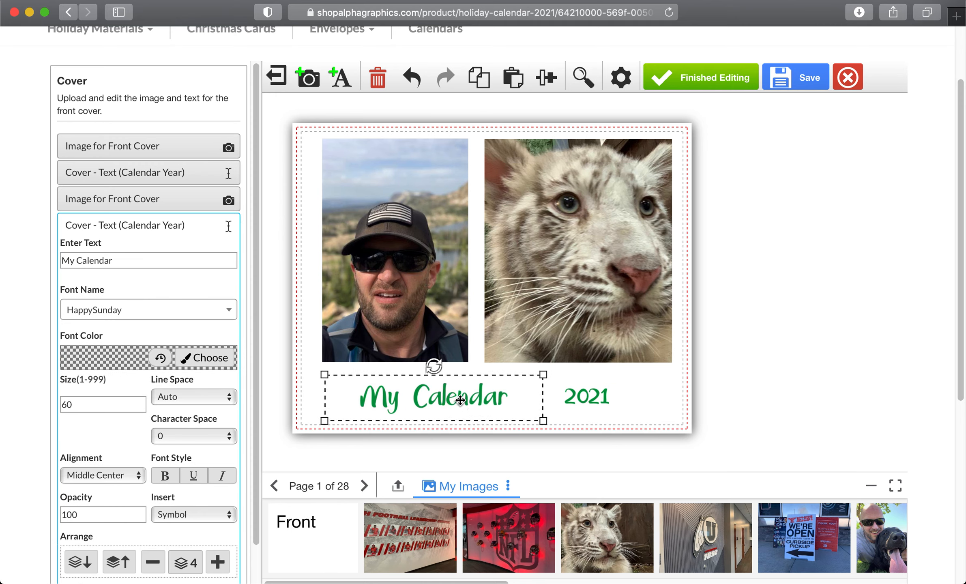
drag(442, 400, 426, 400)
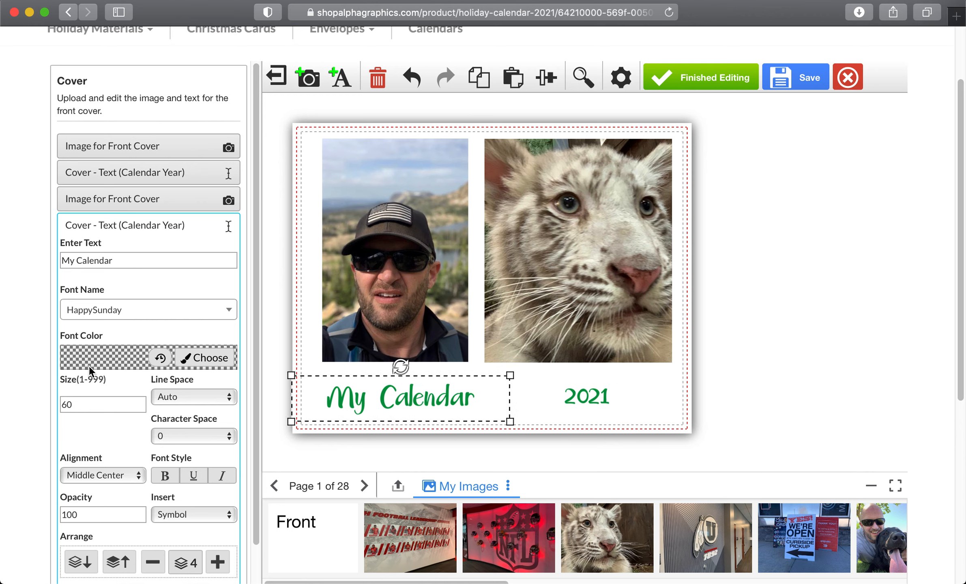
Step: Set the font size of the "My Calendar" text to 40
double_click(90, 405)
text(40)
key(Return)
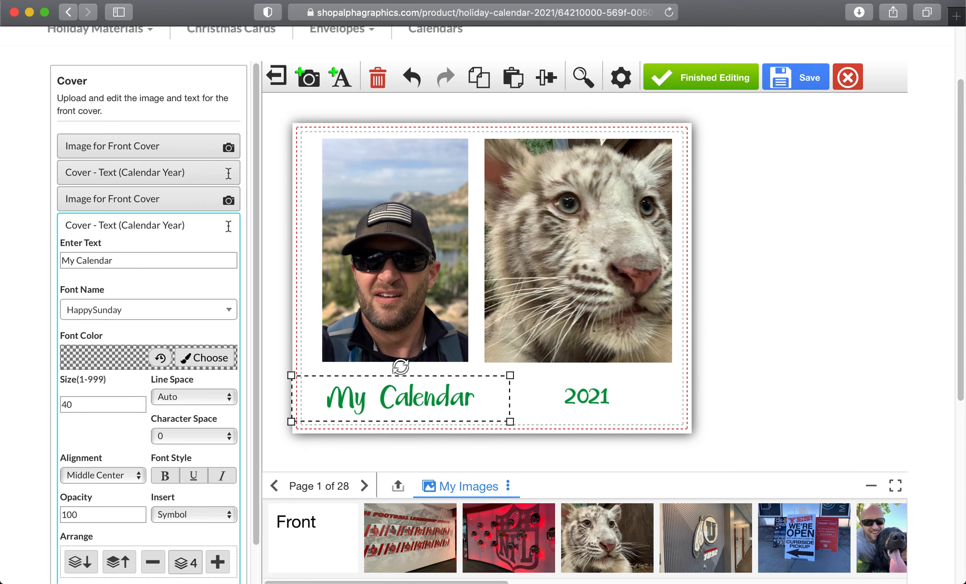
scroll(786, 381, down, 3)
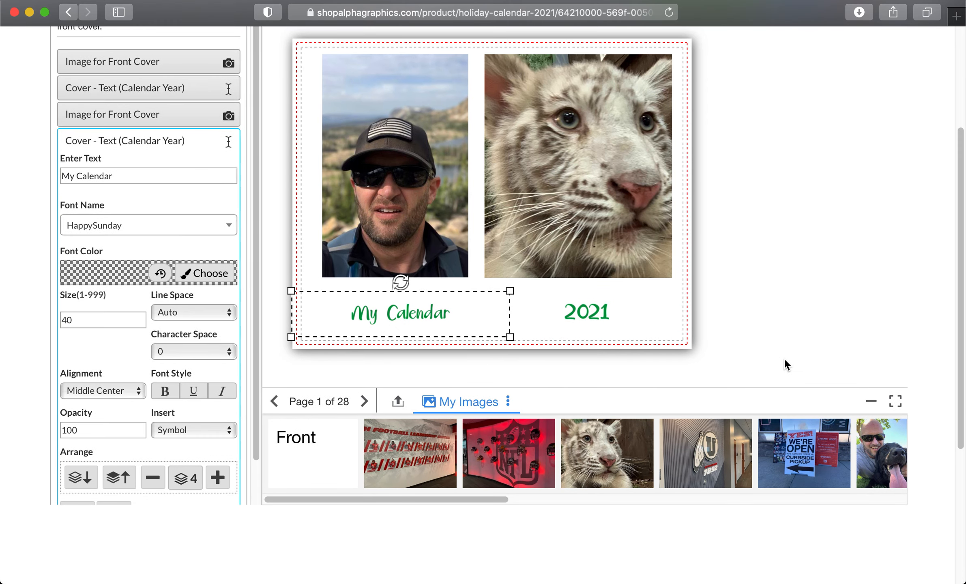
scroll(781, 363, up, 3)
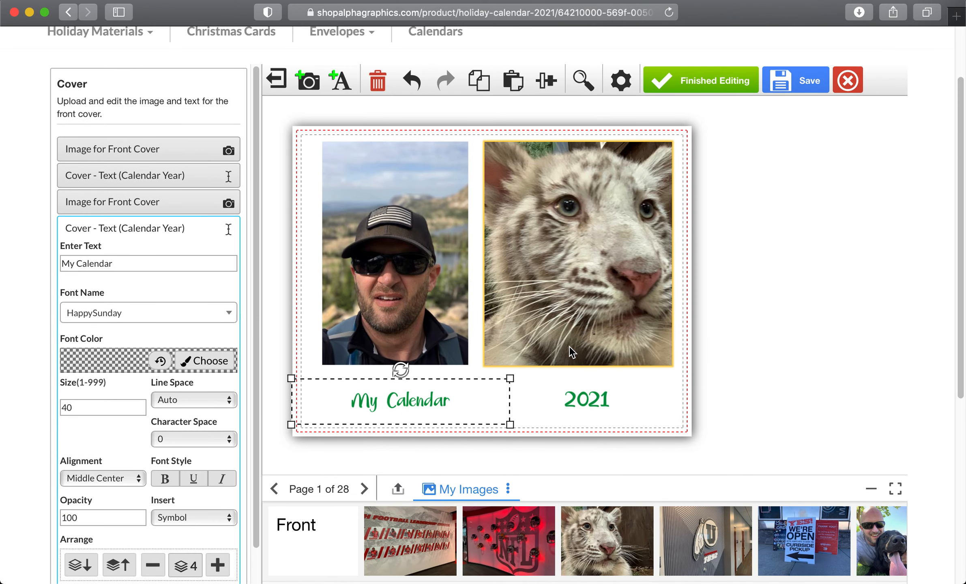
Step: Show the calendar's page thumbnails and open page 2, the January image page
click(304, 490)
scroll(311, 493, down, 2)
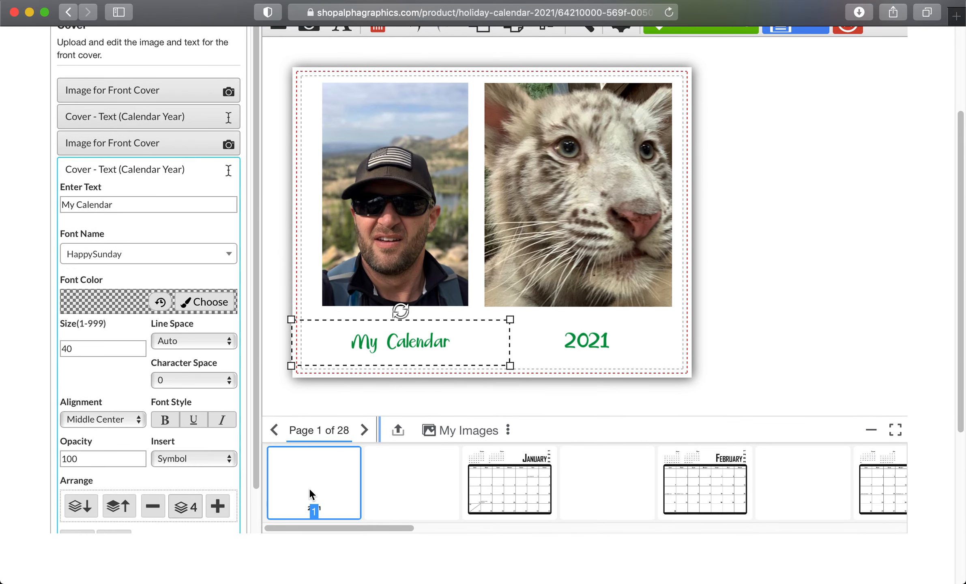
click(396, 492)
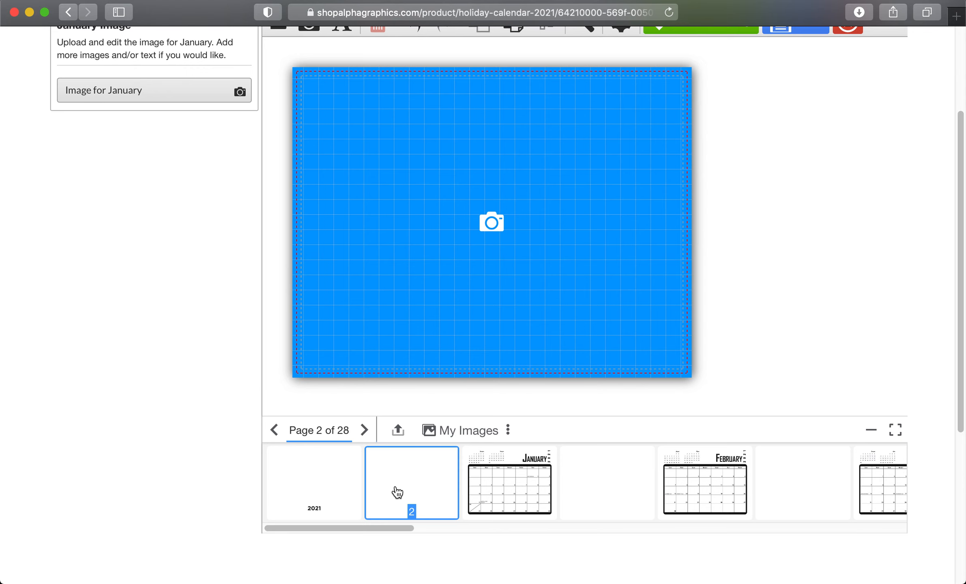
scroll(396, 492, up, 2)
click(397, 481)
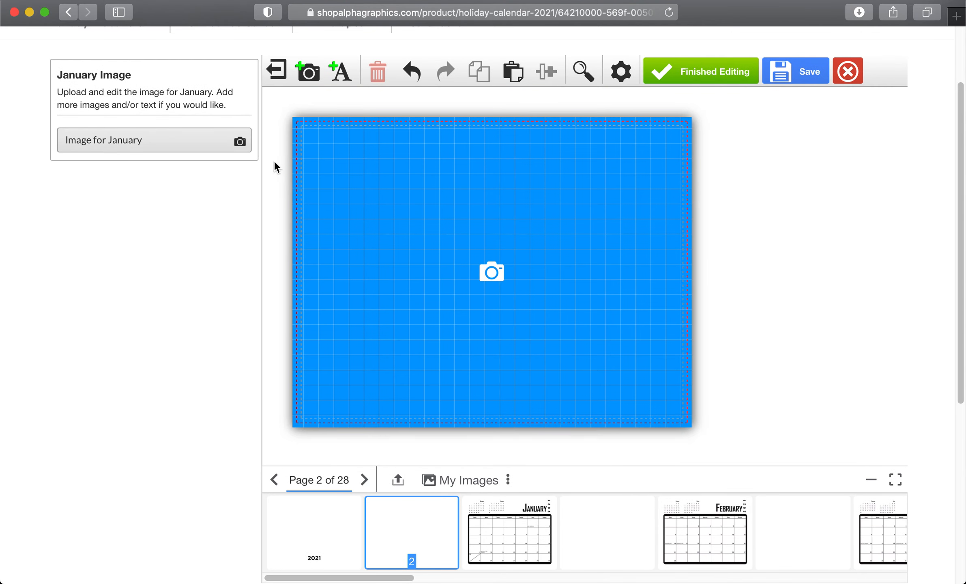
Step: Fill the January image field with dam.jpg, accepting the default crop area
click(219, 150)
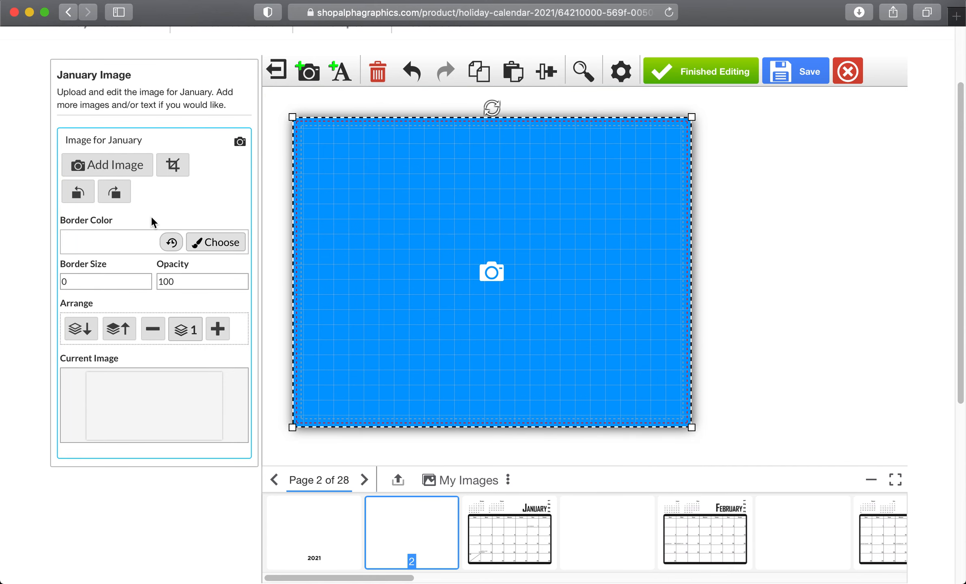
click(121, 178)
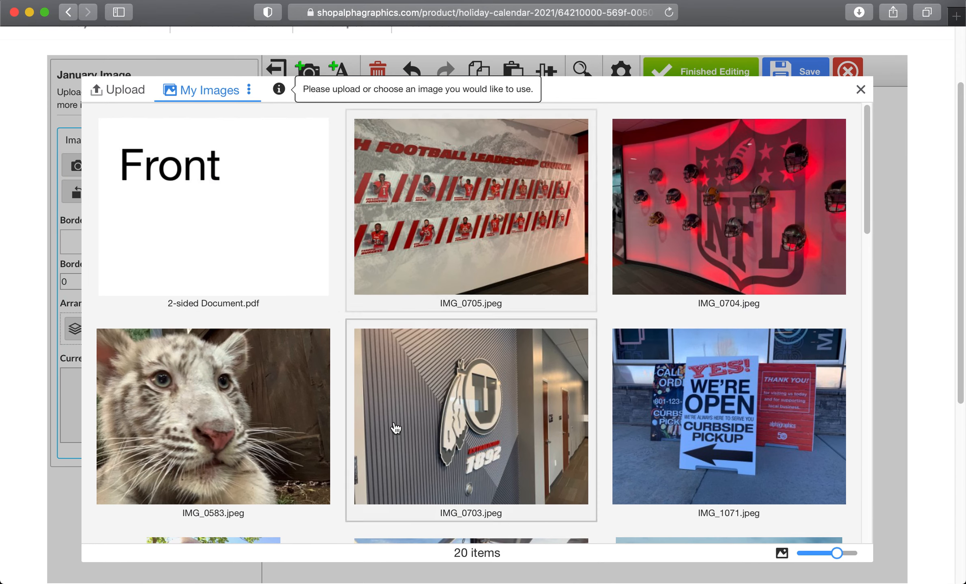
scroll(486, 475, down, 3)
scroll(486, 474, down, 4)
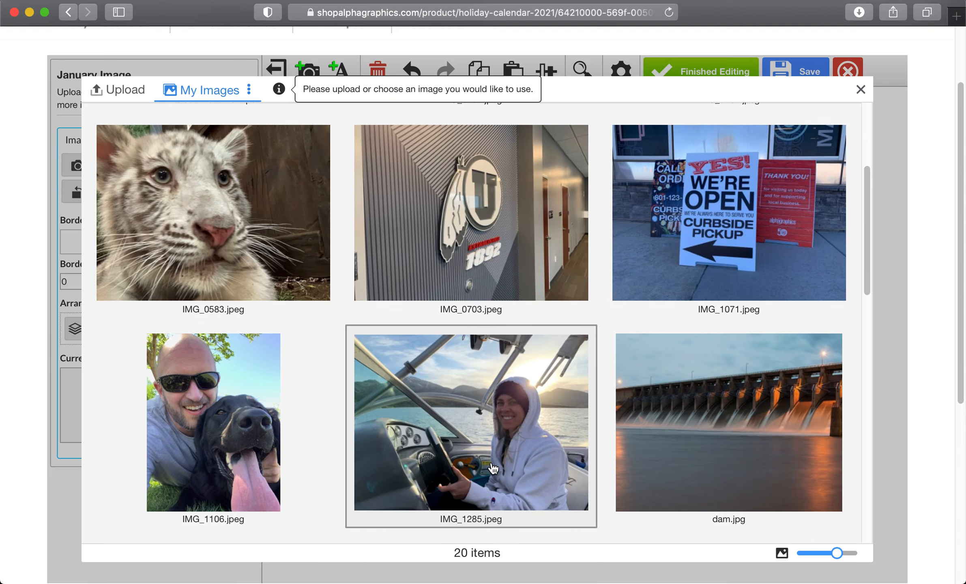
click(746, 409)
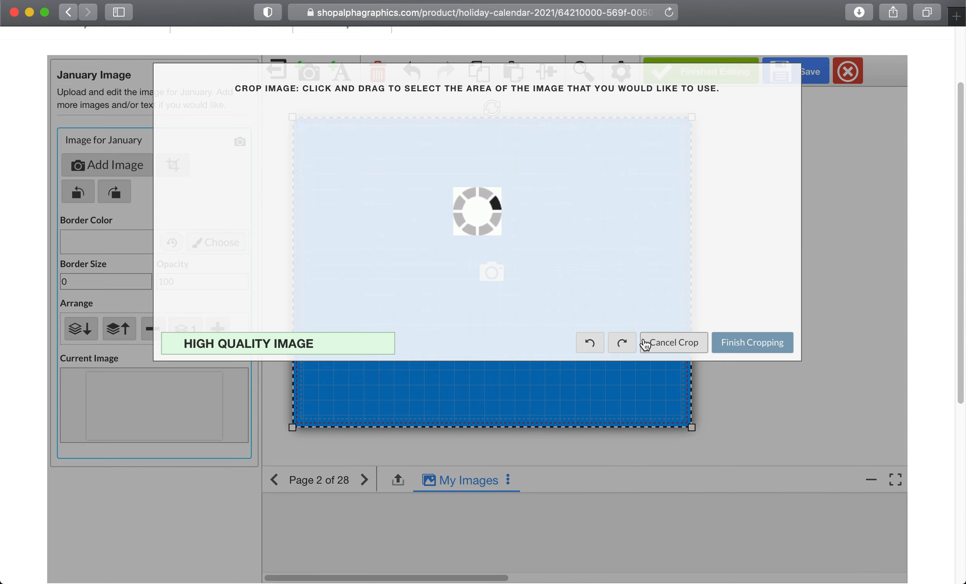
scroll(643, 350, down, 3)
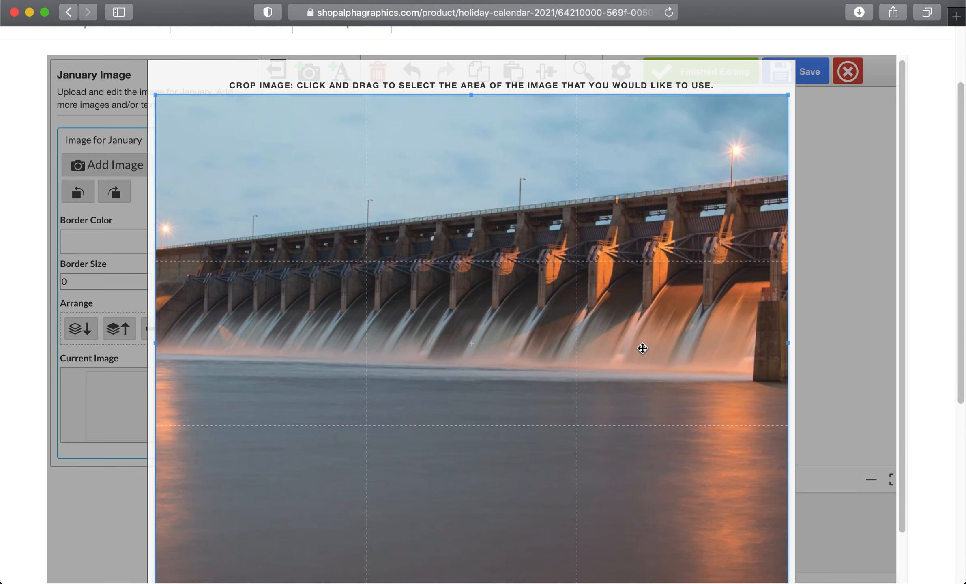
click(737, 524)
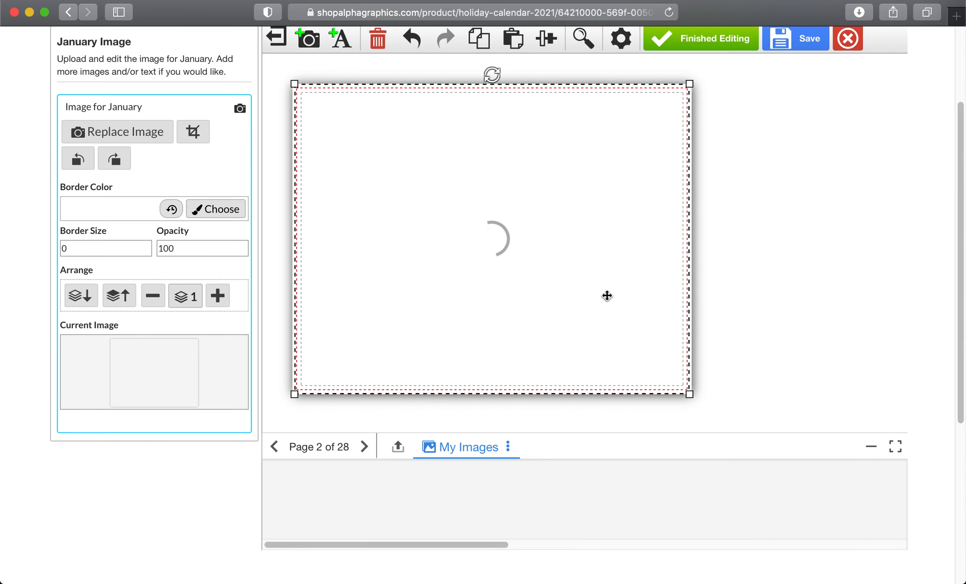
scroll(642, 276, up, 1)
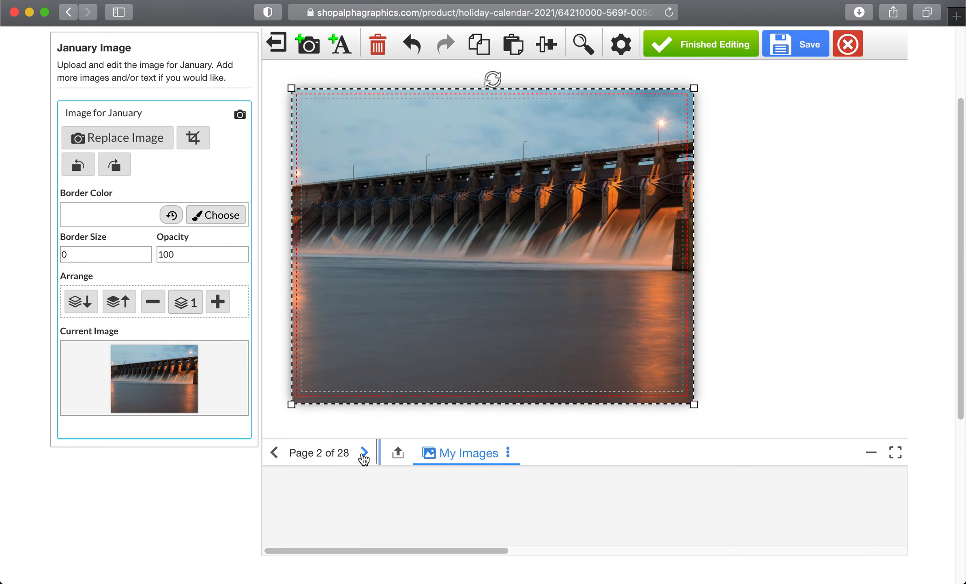
Step: On the January calendar page, enter the person's name followed by "Birthday" as the custom date and move it to that week's Thursday cell
click(364, 453)
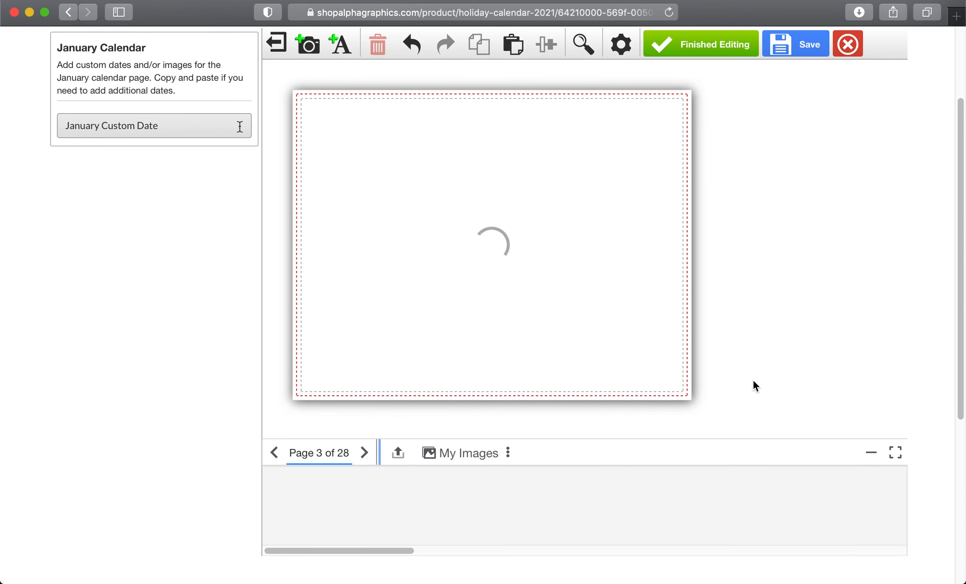
scroll(755, 385, up, 2)
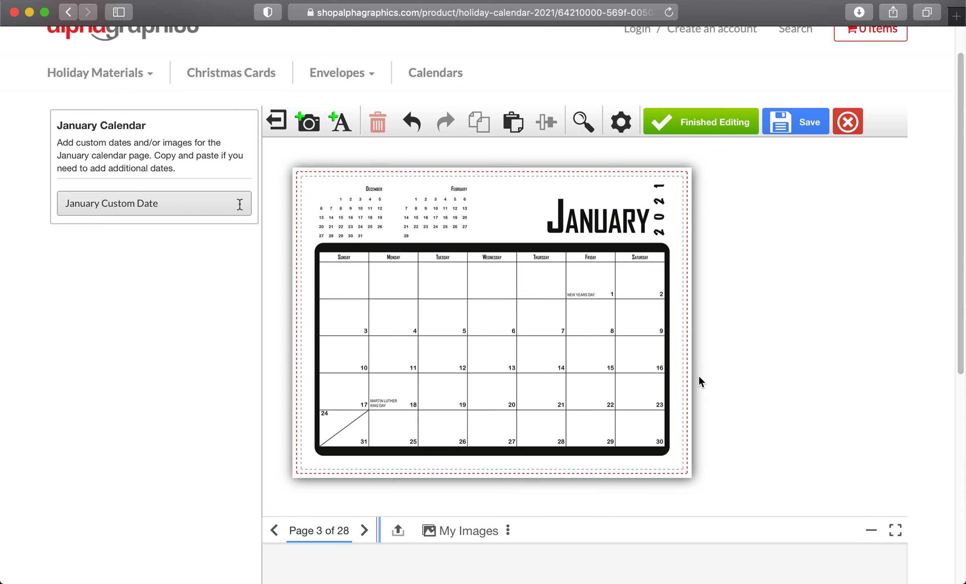
mouse_move(126, 211)
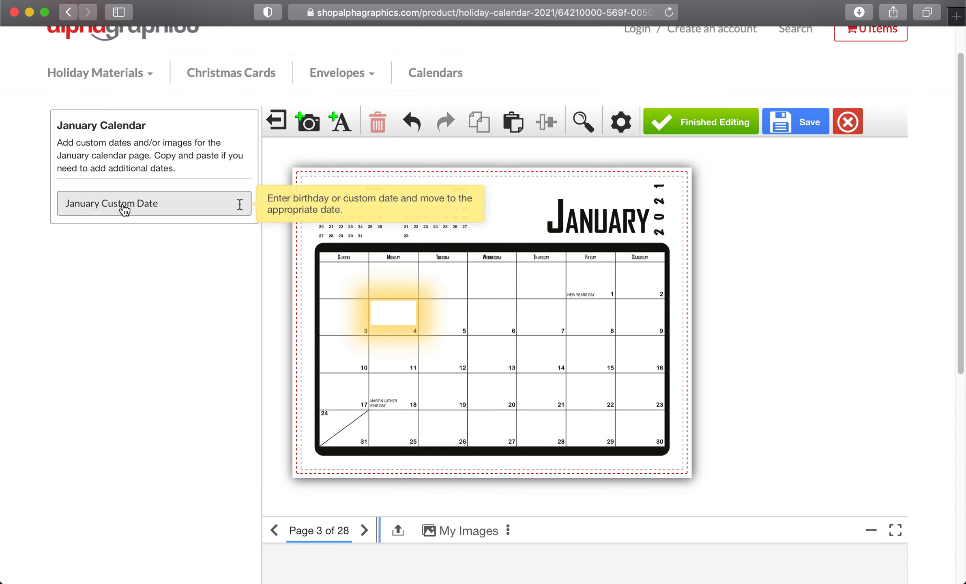
click(126, 210)
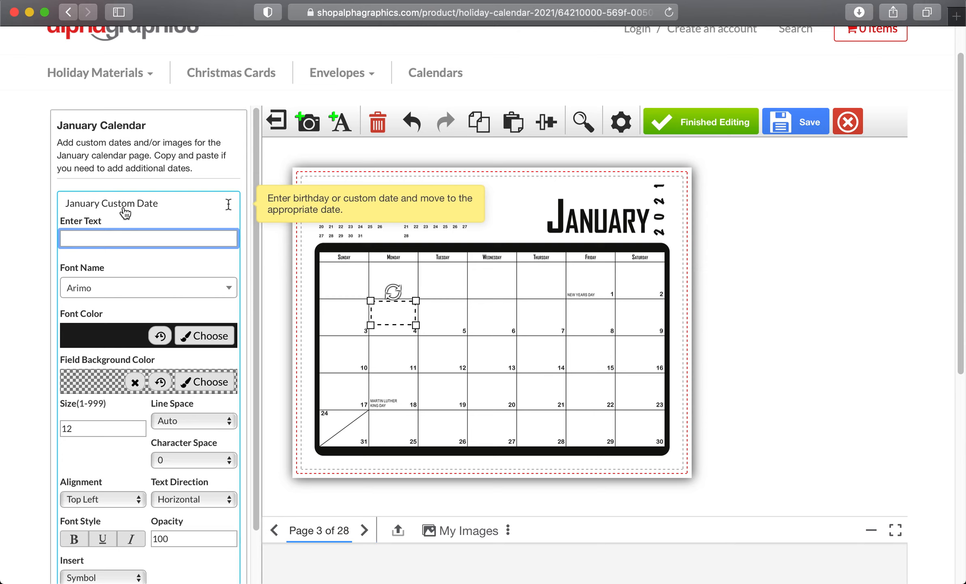
text(Lenny Birthday)
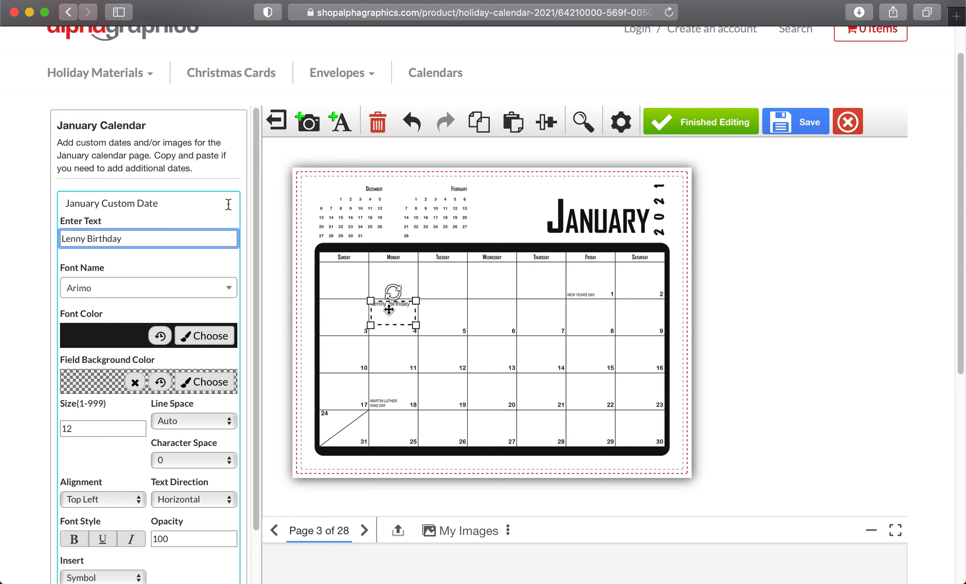
drag(388, 309, 532, 323)
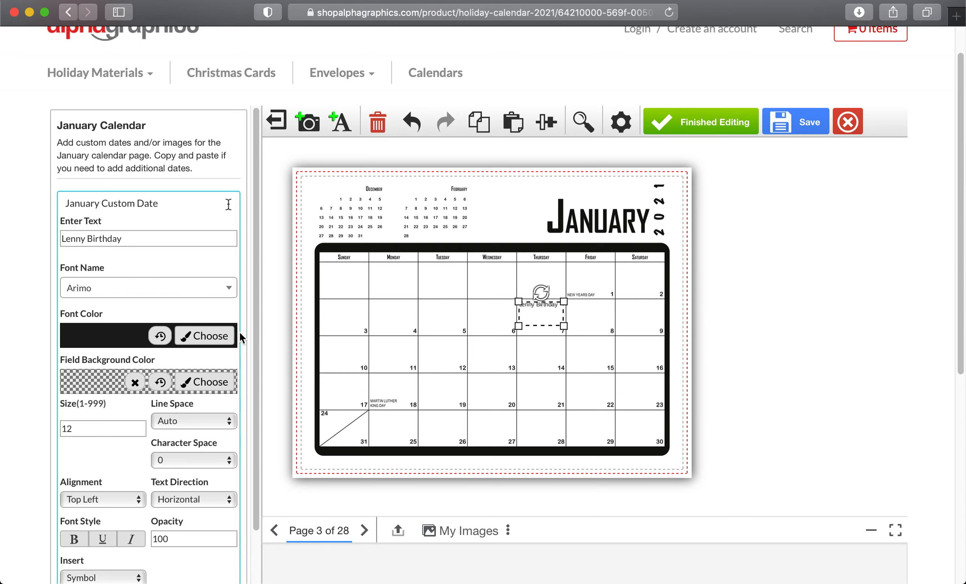
Step: Style the birthday entry with the LEMONMILK-Regular font, size 8 and the Red font color
click(226, 289)
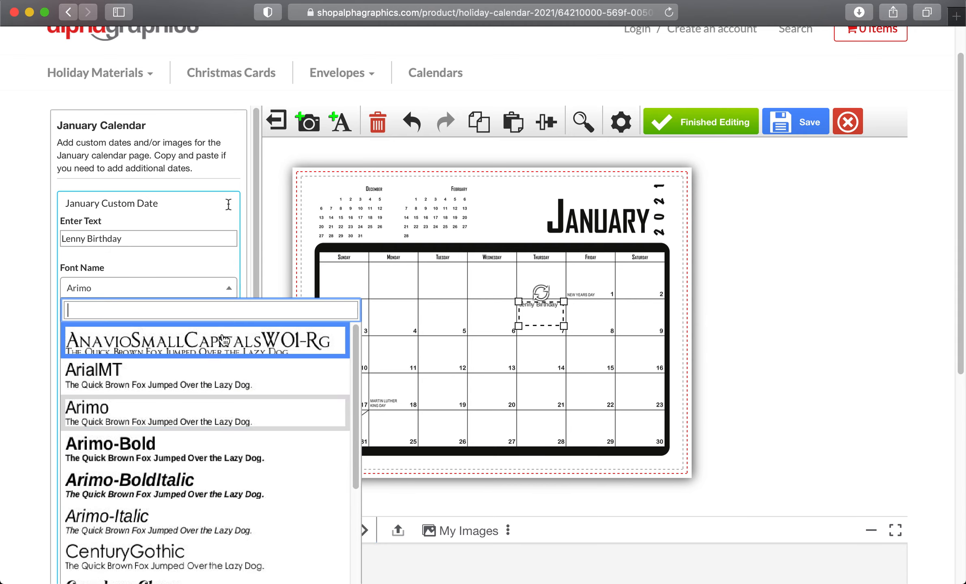
scroll(213, 399, down, 6)
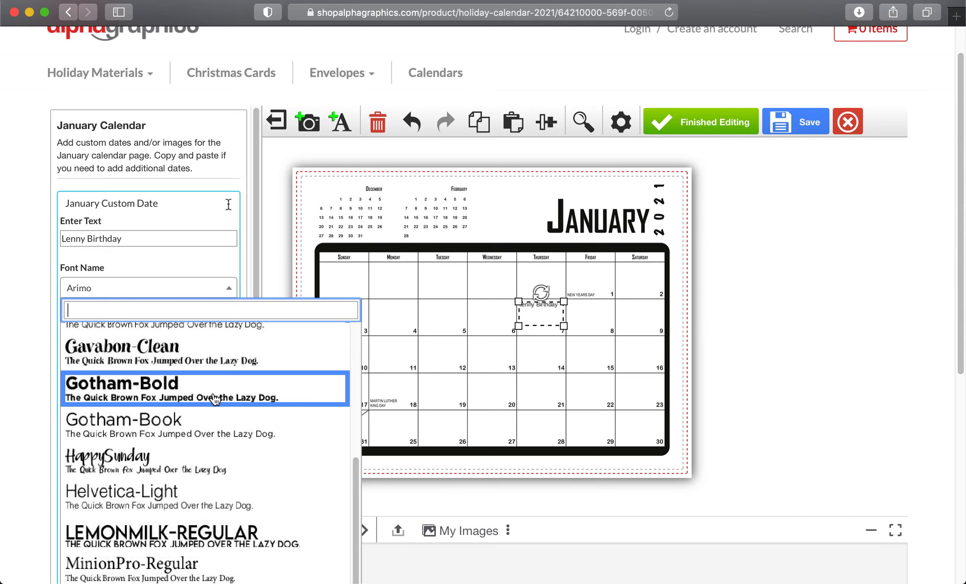
click(186, 532)
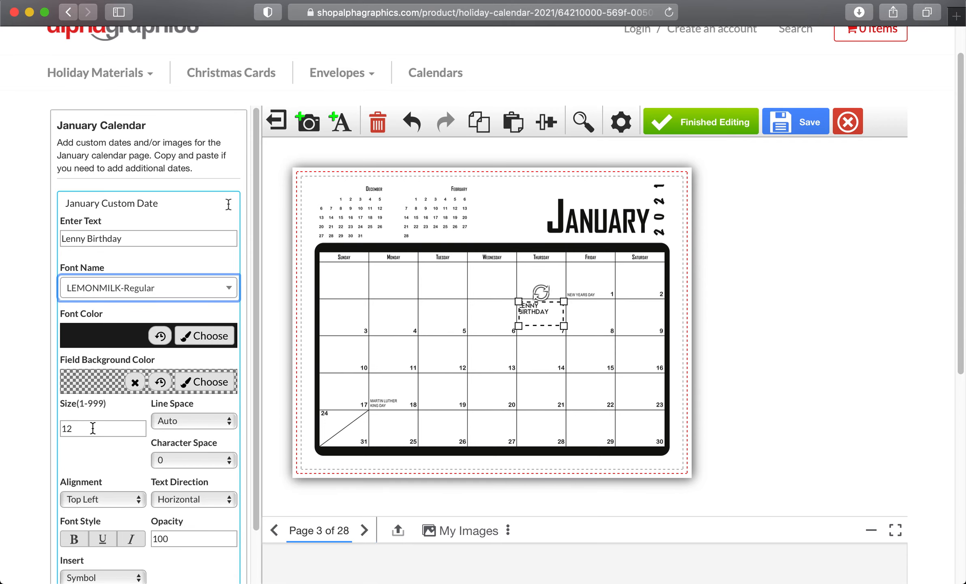
click(92, 428)
click(229, 204)
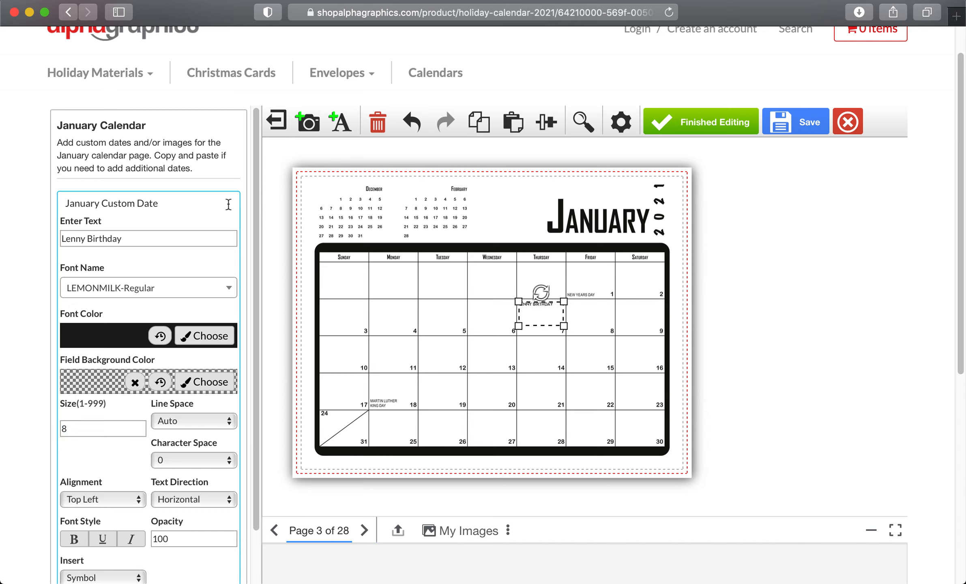
click(195, 337)
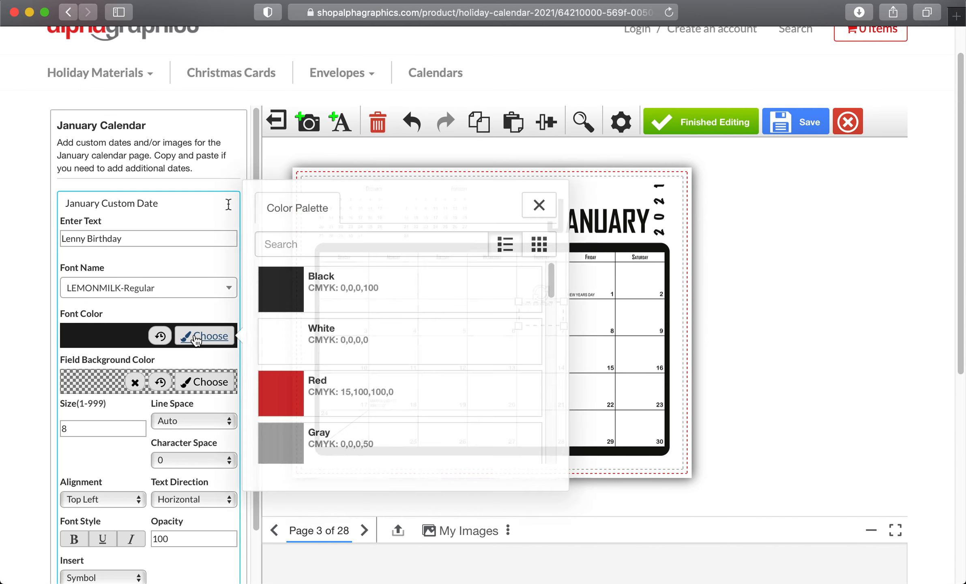
click(278, 409)
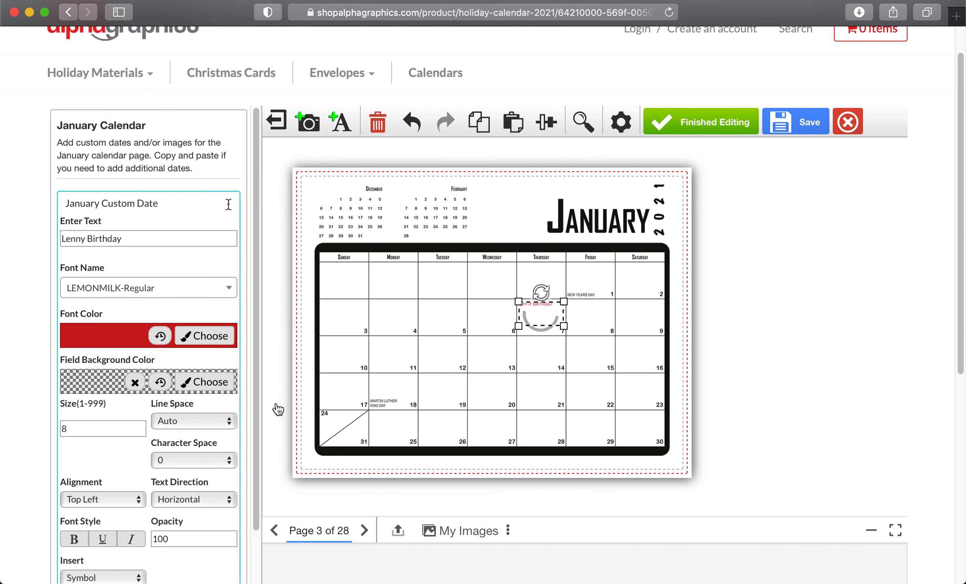
Step: Duplicate the birthday entry and place the copy in the January 19 cell
scroll(458, 438, up, 2)
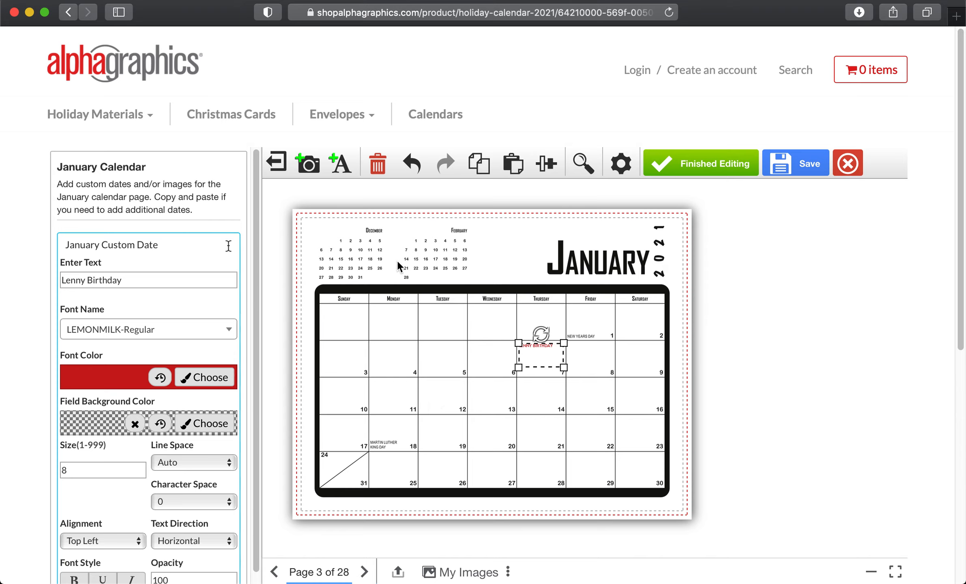
click(478, 164)
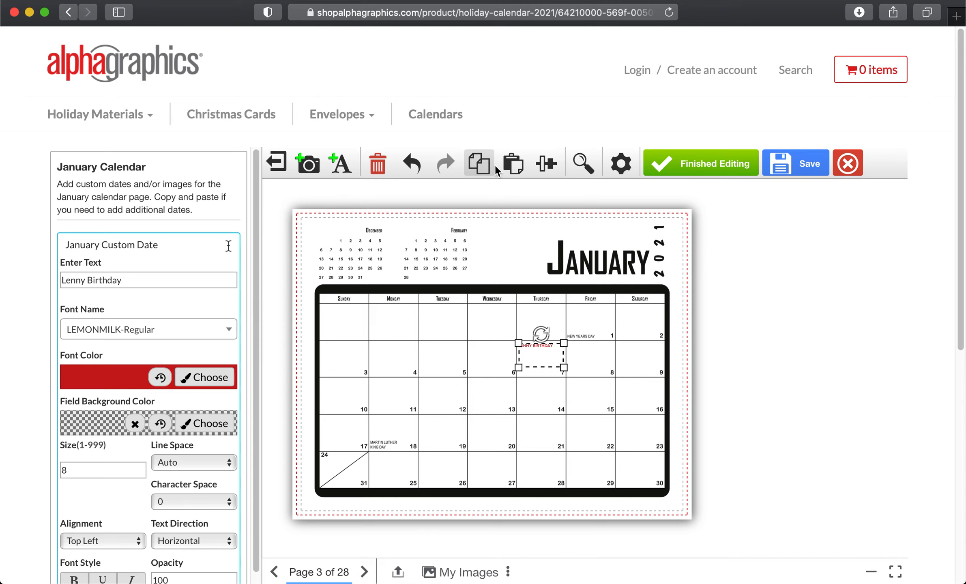
click(513, 164)
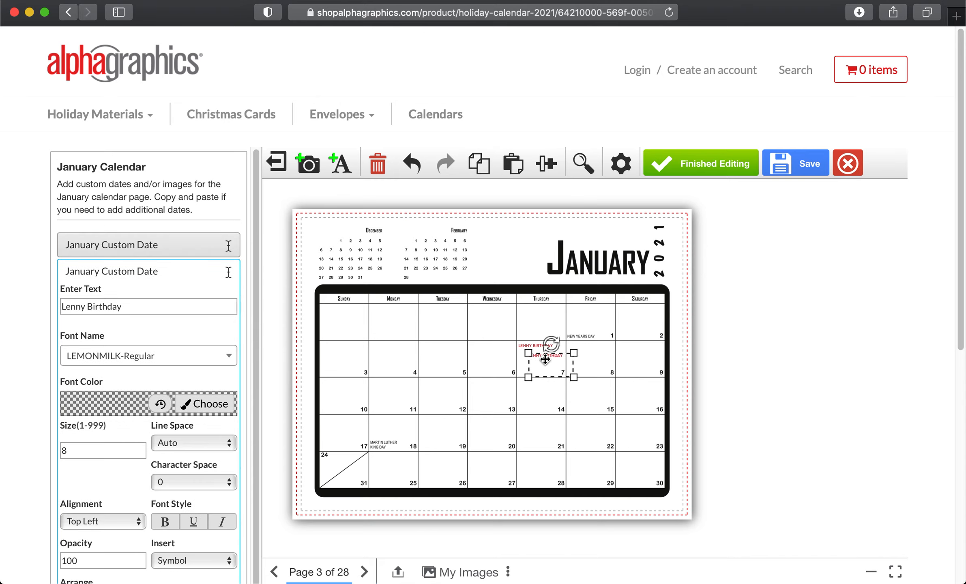
drag(542, 360, 541, 366)
drag(539, 361, 431, 426)
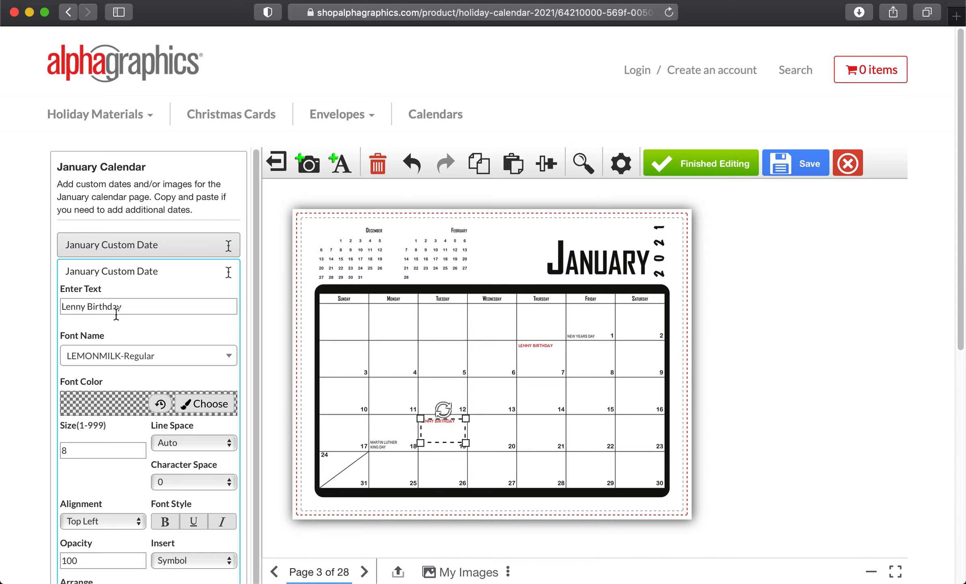
Step: Replace the name in the copied entry with another person's first name, keeping "Birthday" after it
triple_click(125, 305)
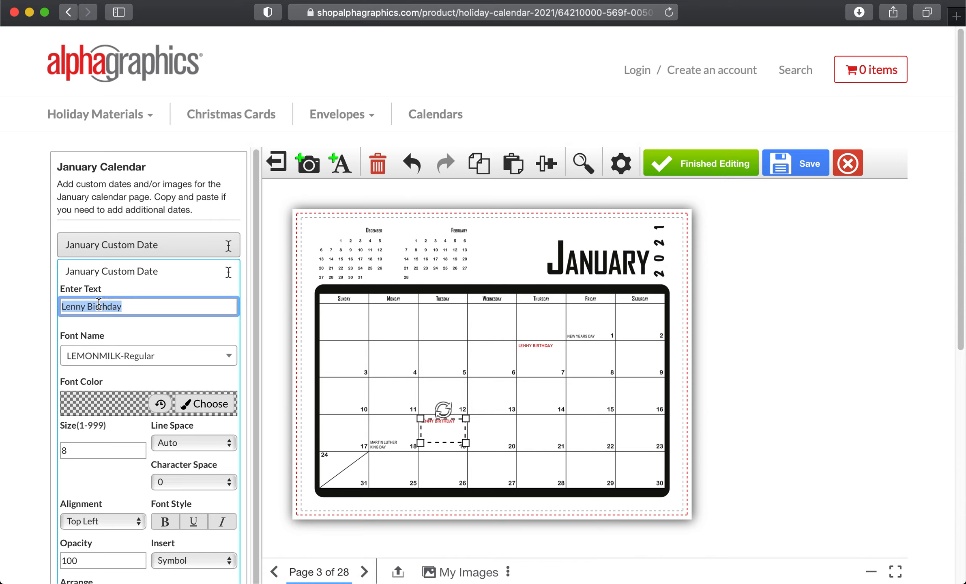
click(87, 306)
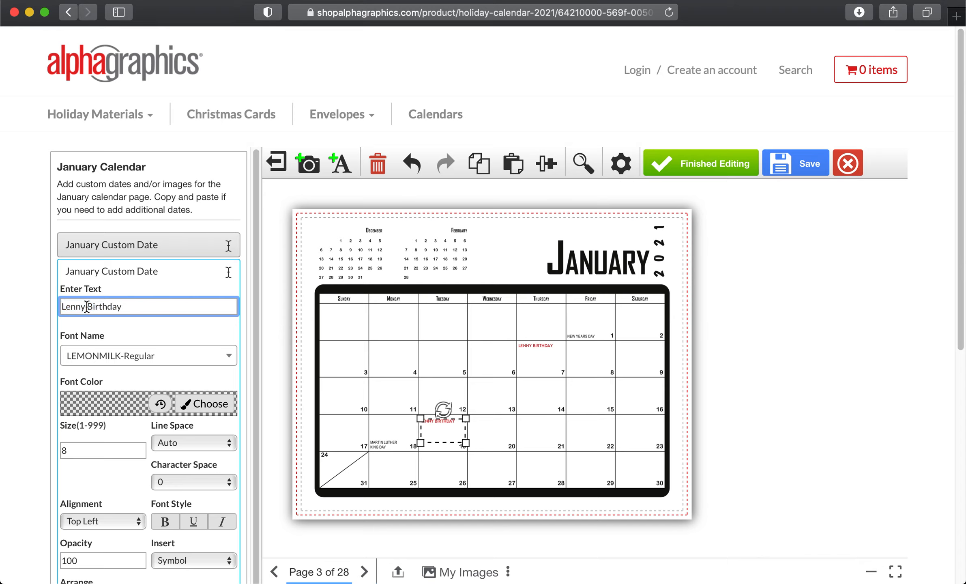
drag(86, 306, 48, 305)
text(Jane)
click(709, 378)
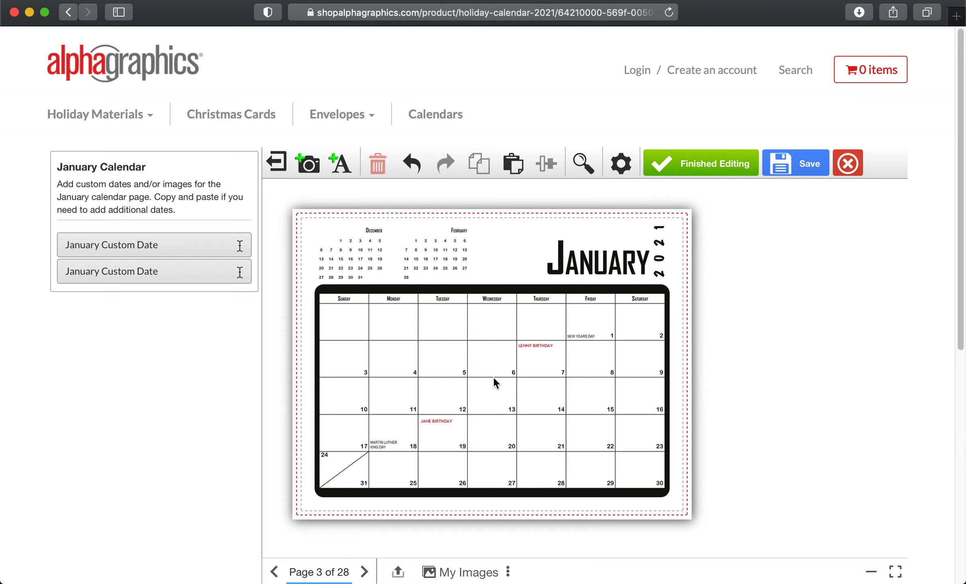
Step: Add a new image field to the January calendar page and choose IMG_2276.jpeg, the black dog photo, for it
click(309, 164)
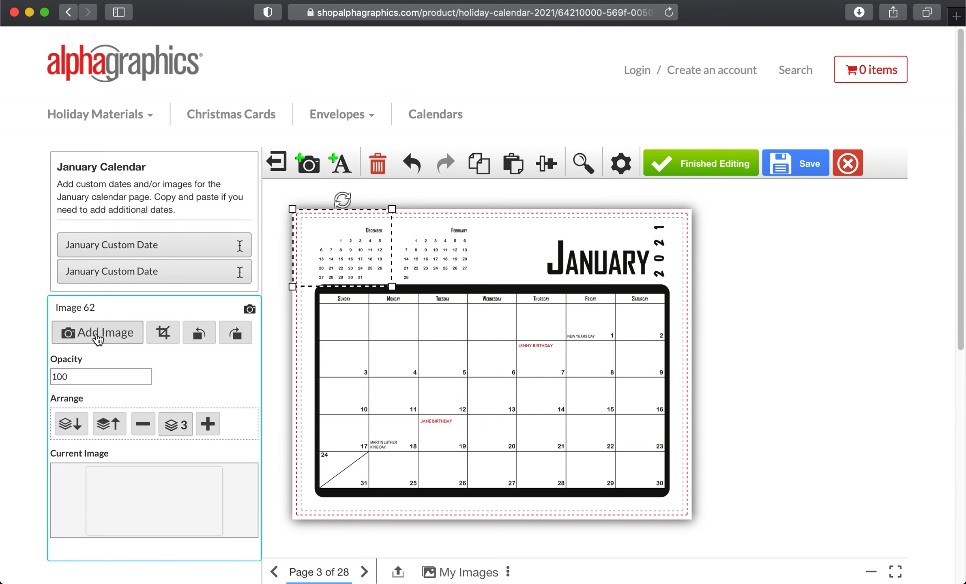
click(98, 338)
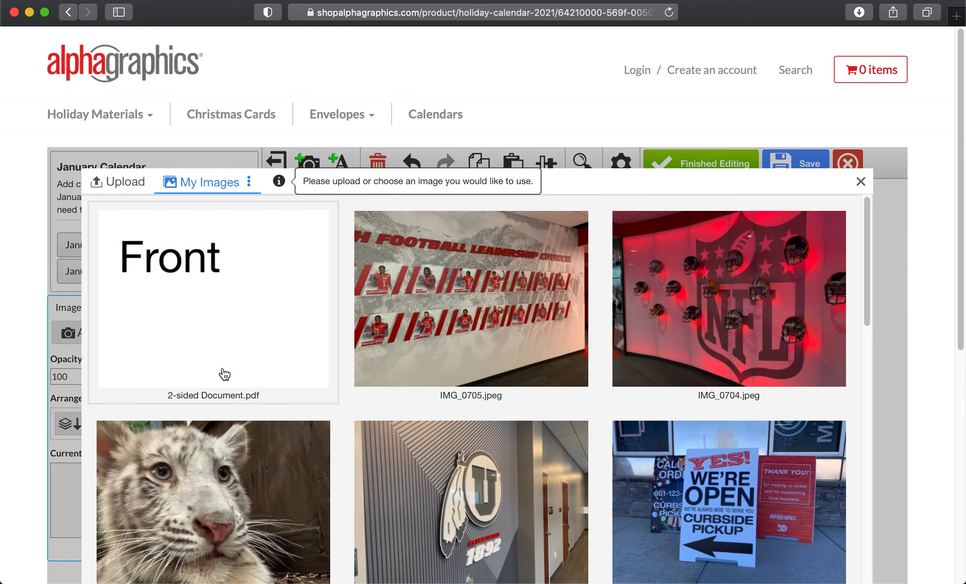
scroll(470, 432, down, 5)
scroll(470, 431, down, 10)
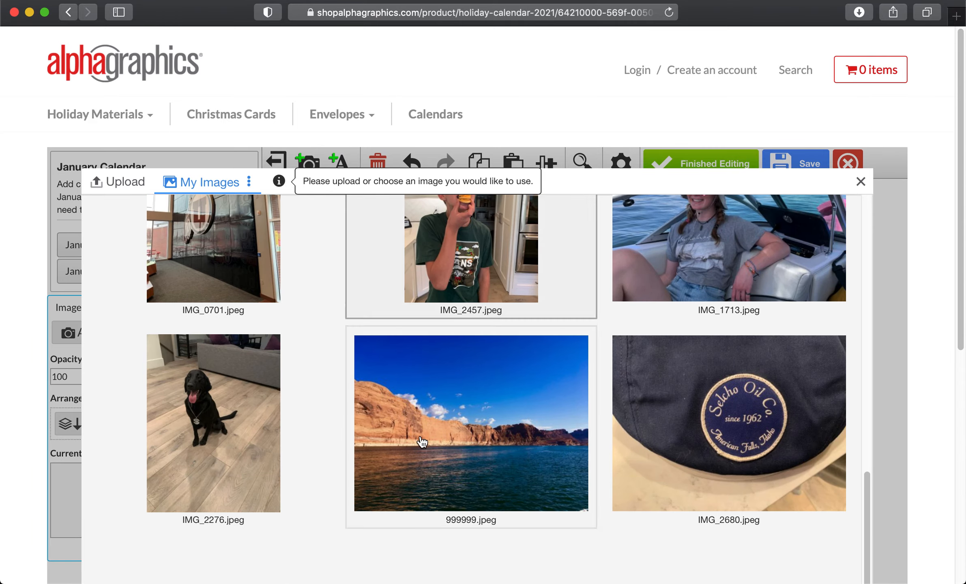
click(213, 397)
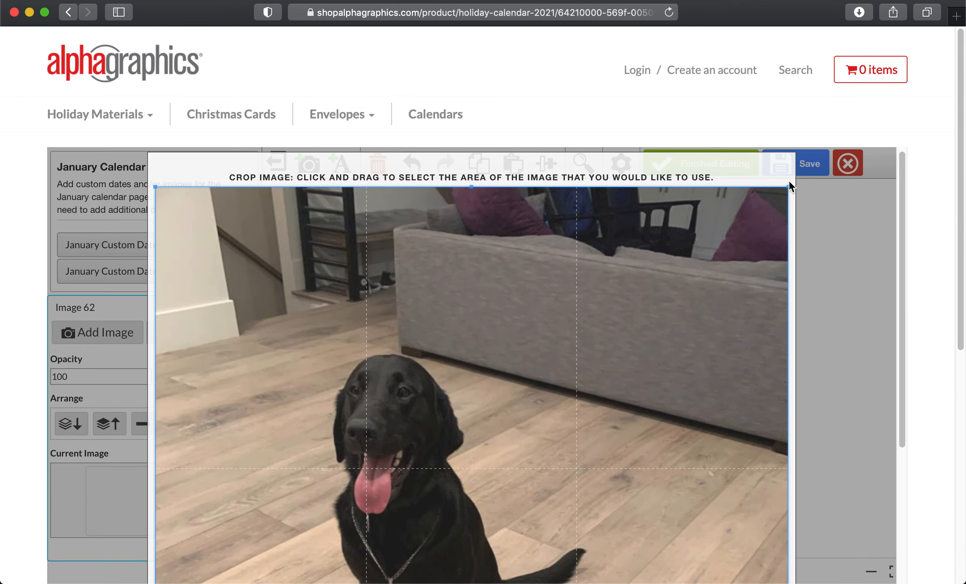
Step: Shrink the crop frame to a narrow portrait area and position it over the dog's head and body
drag(789, 187, 535, 362)
scroll(556, 377, down, 5)
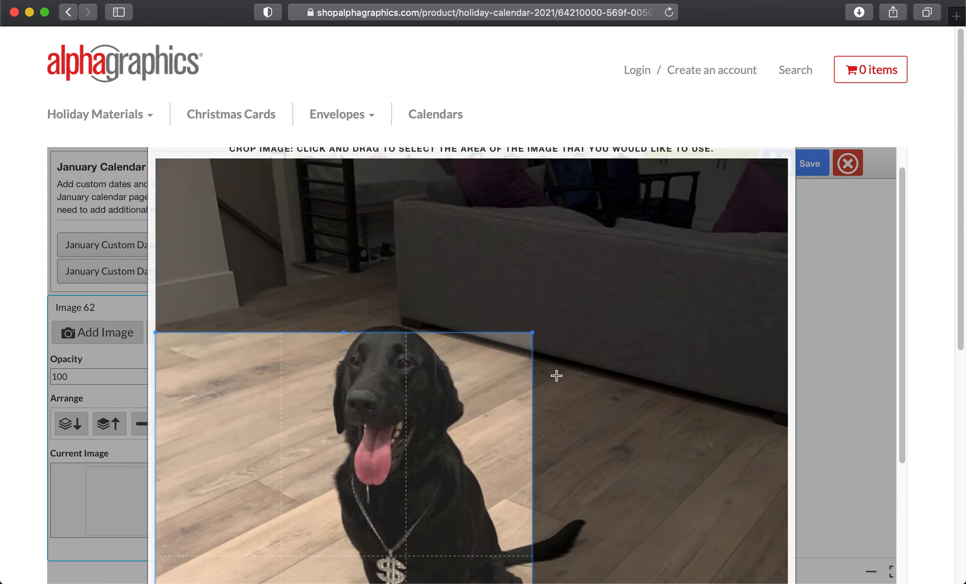
drag(323, 393, 420, 323)
scroll(434, 339, down, 3)
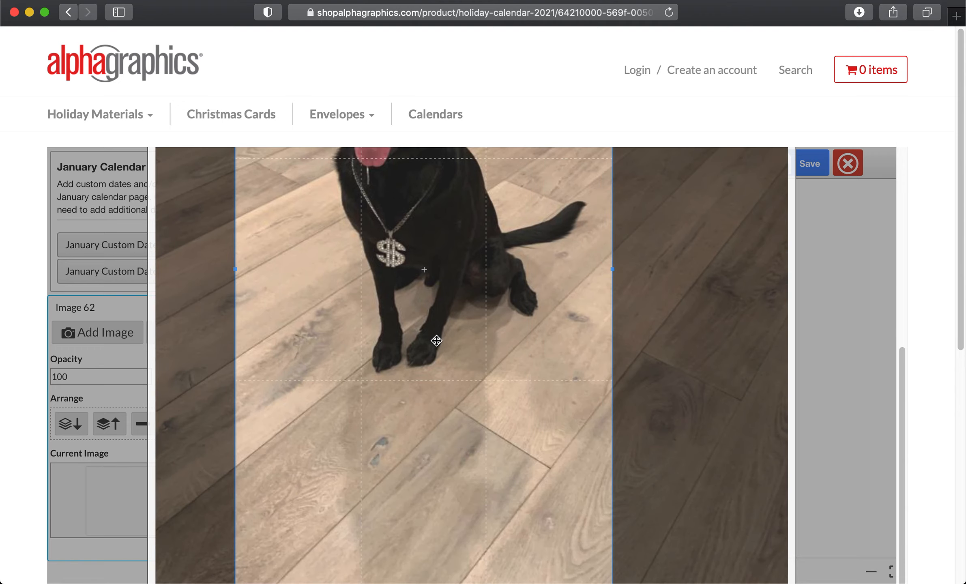
scroll(619, 540, down, 1)
drag(548, 549, 523, 325)
drag(585, 451, 477, 313)
scroll(457, 326, up, 3)
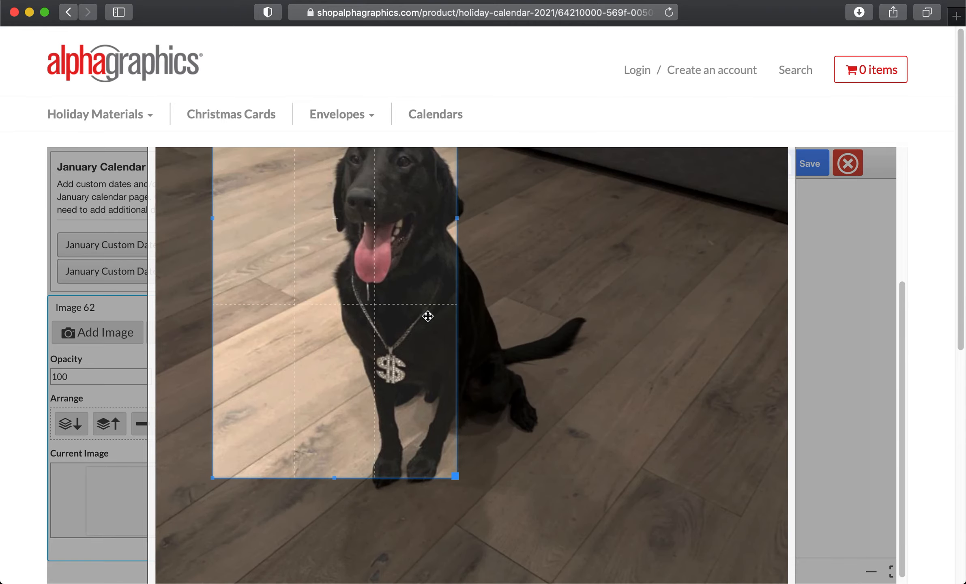
drag(414, 300, 500, 356)
scroll(492, 371, up, 3)
drag(423, 382, 406, 406)
scroll(406, 406, down, 3)
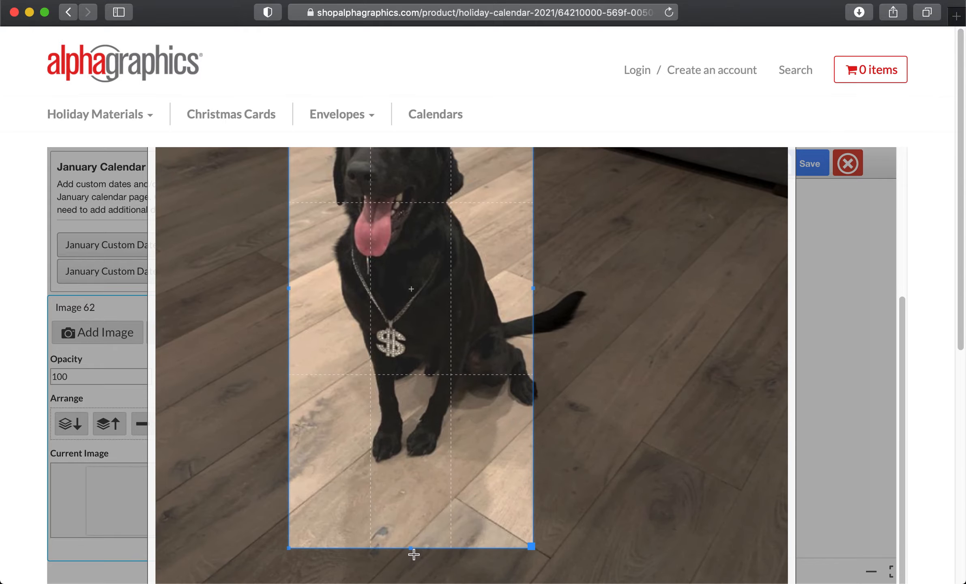
Step: Shorten the crop frame to end at the dog's pendant, center it on the dog and apply the crop
drag(411, 541, 390, 339)
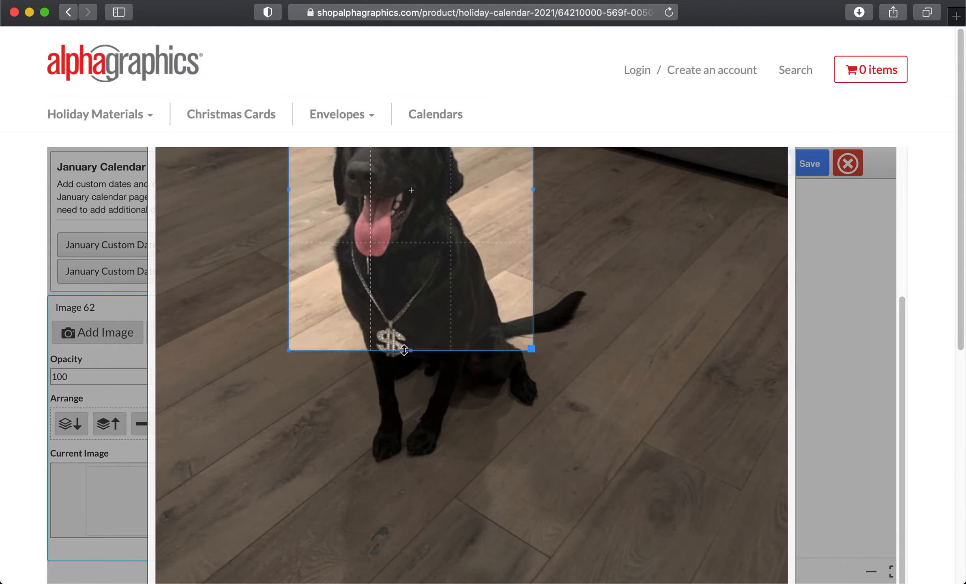
scroll(385, 384, up, 4)
drag(450, 382, 422, 382)
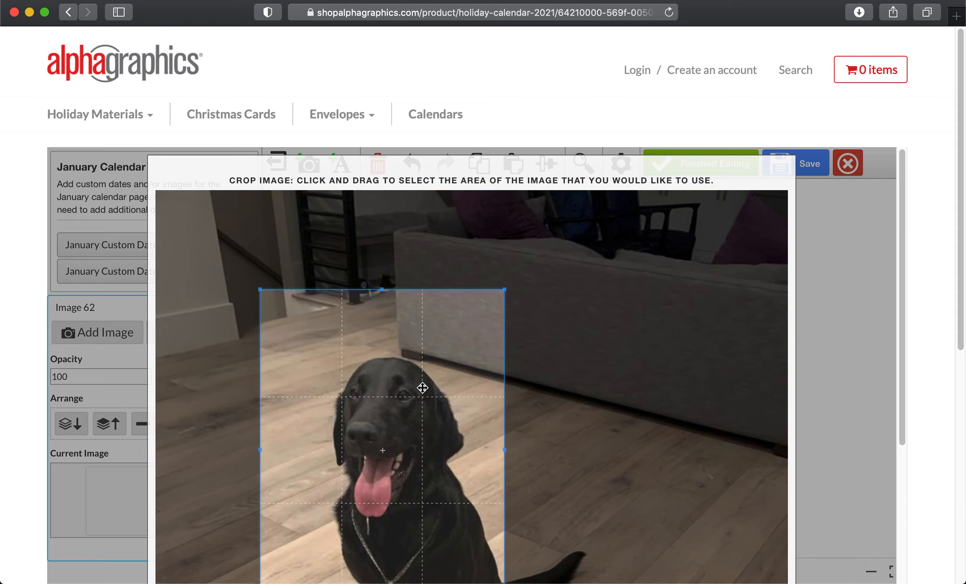
scroll(494, 396, down, 2)
scroll(495, 396, down, 3)
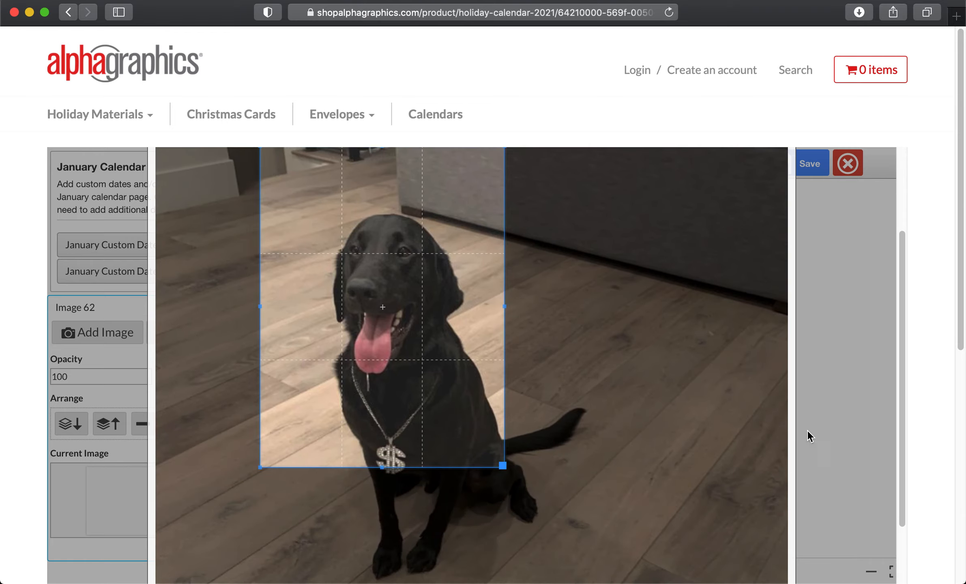
scroll(827, 424, down, 10)
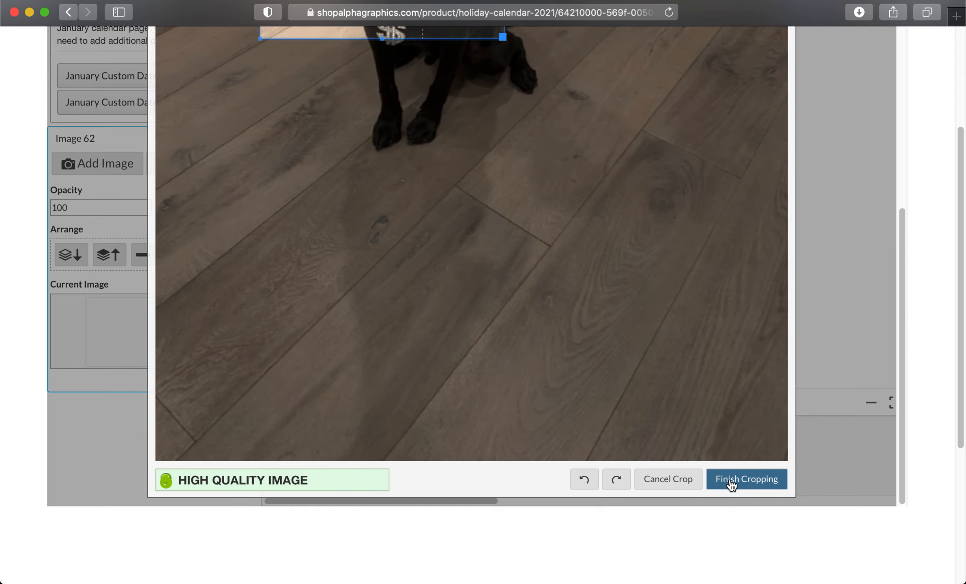
click(731, 480)
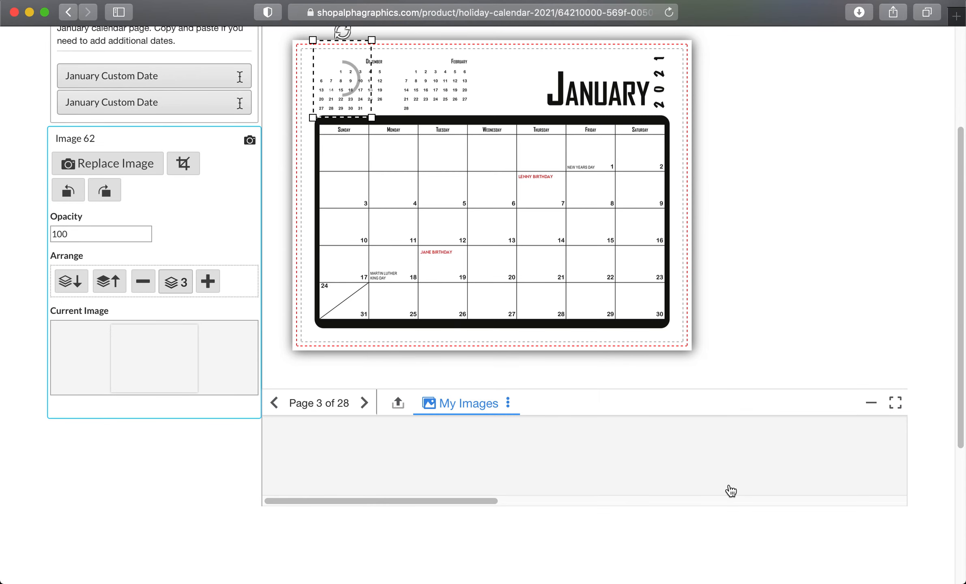
Step: Move the dog photo into the January 7 cell below the birthday entry and shrink it to fit the cell
drag(357, 93, 537, 211)
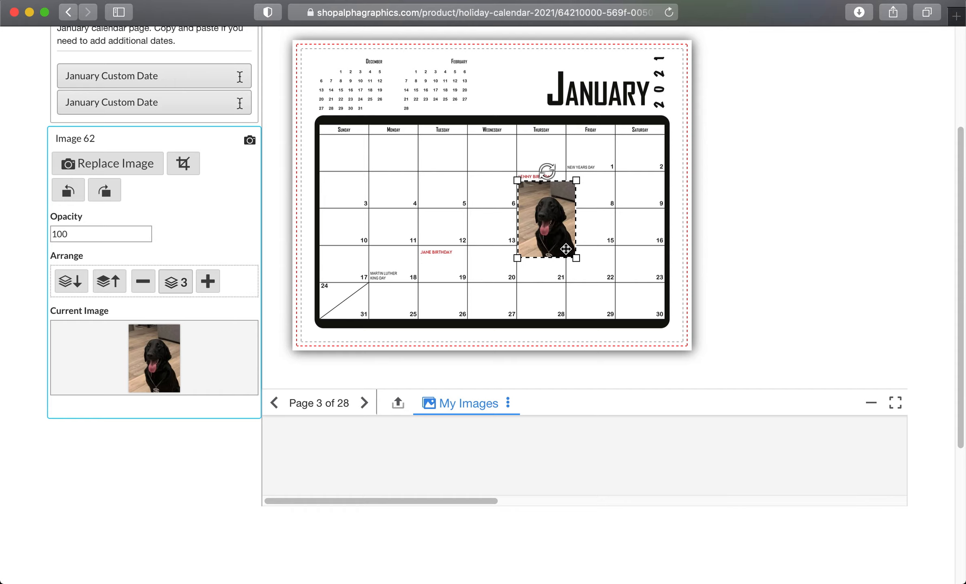
drag(575, 260, 527, 191)
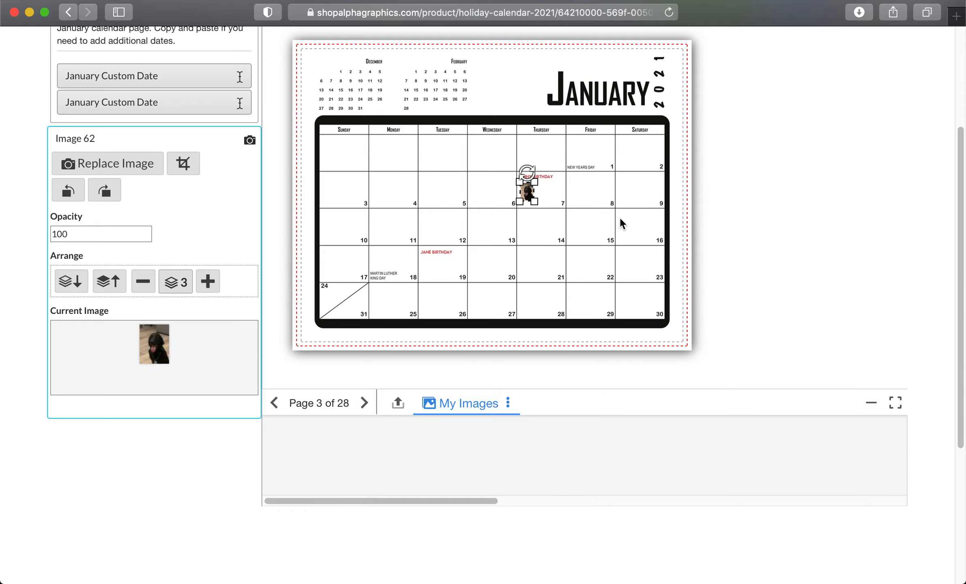
scroll(291, 405, up, 3)
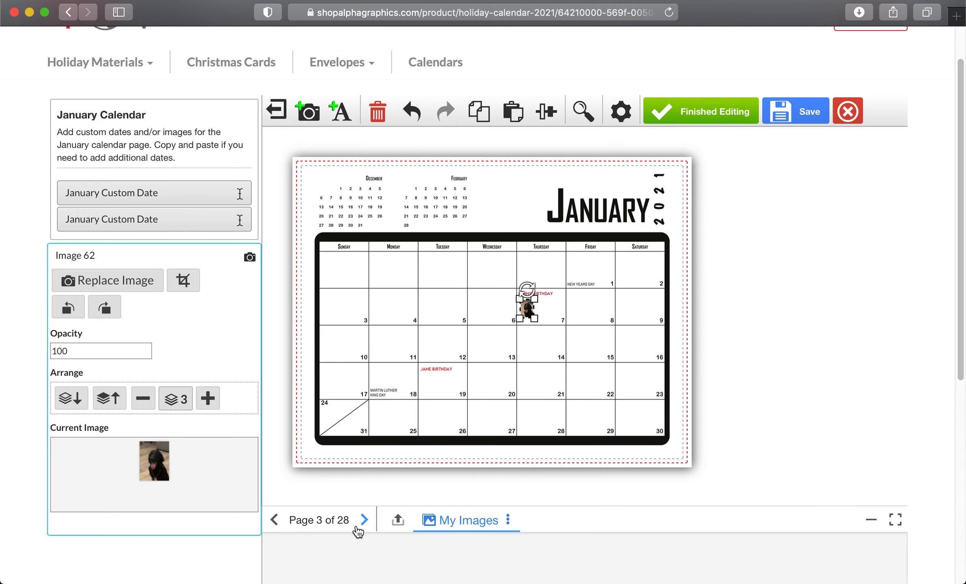
Step: Page through the remaining month image and calendar pages, from the February image to the December calendar
click(363, 520)
scroll(360, 527, down, 3)
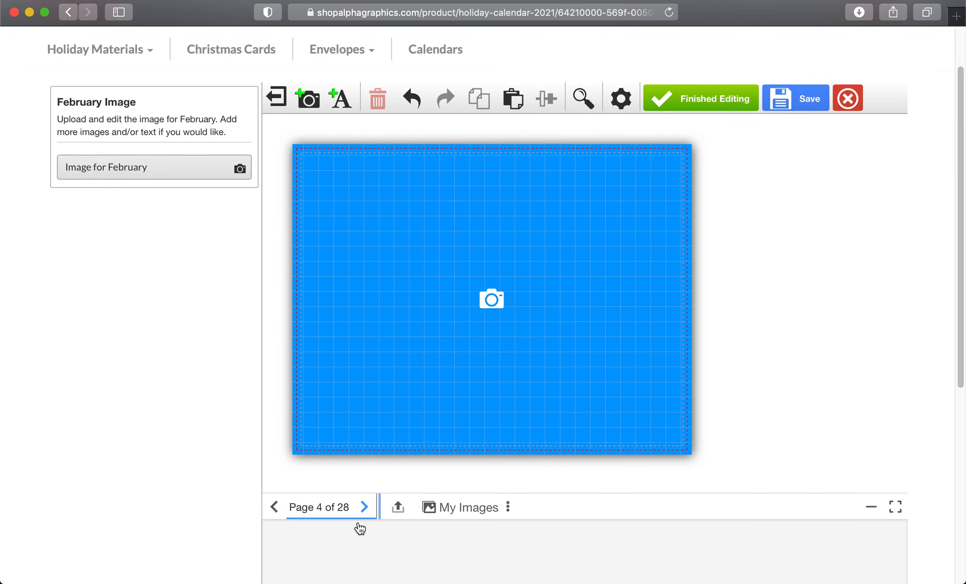
scroll(338, 362, up, 2)
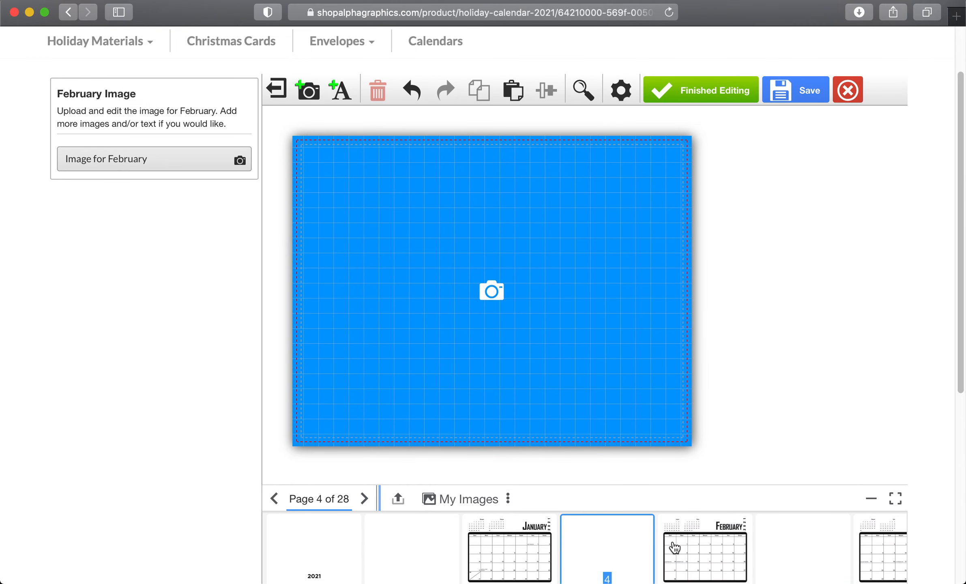
click(366, 498)
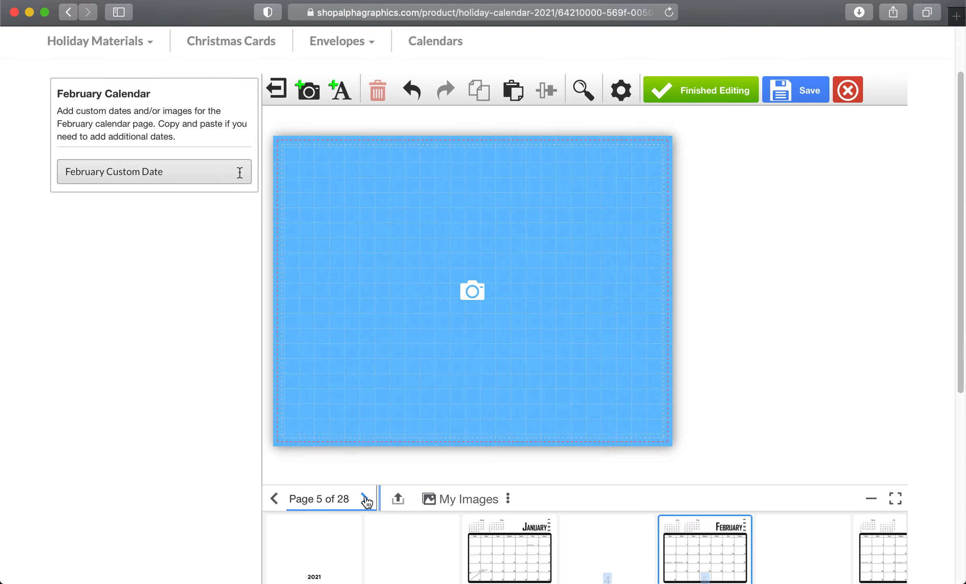
click(366, 498)
click(365, 498)
click(365, 498)
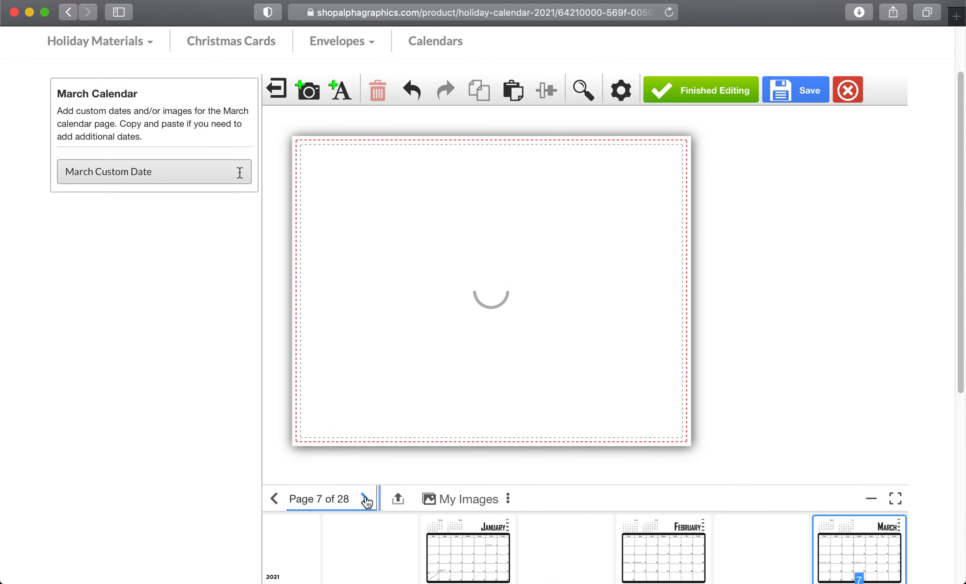
click(365, 499)
click(366, 499)
click(366, 499)
click(366, 499)
click(366, 499)
click(366, 499)
click(367, 499)
click(366, 499)
click(366, 499)
click(367, 499)
click(366, 499)
click(366, 499)
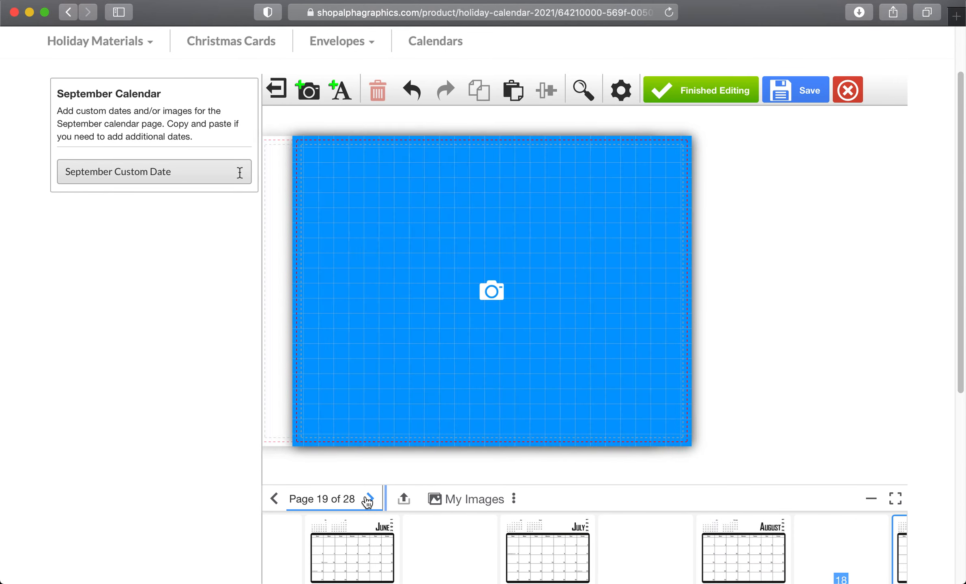
click(366, 499)
click(366, 499)
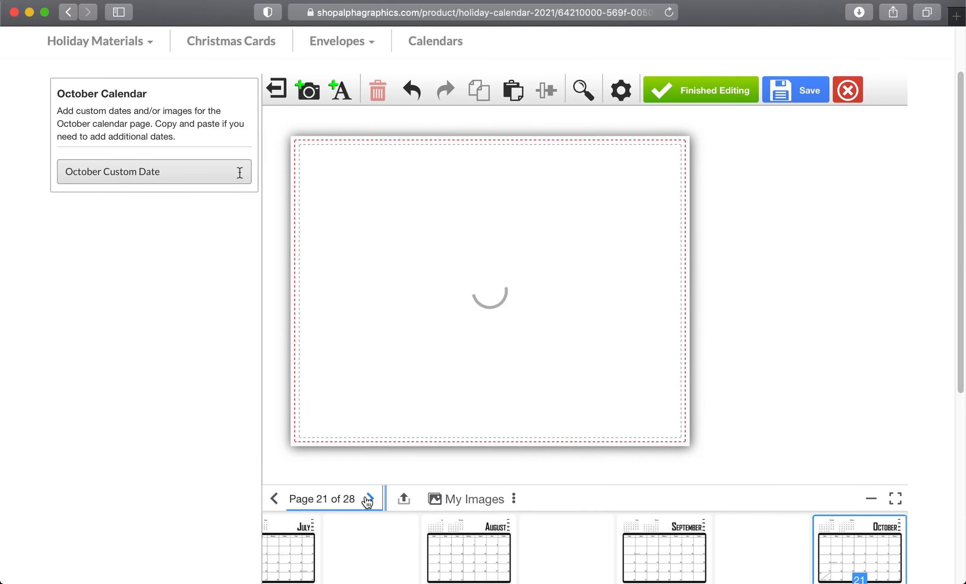
click(367, 499)
click(366, 499)
click(366, 499)
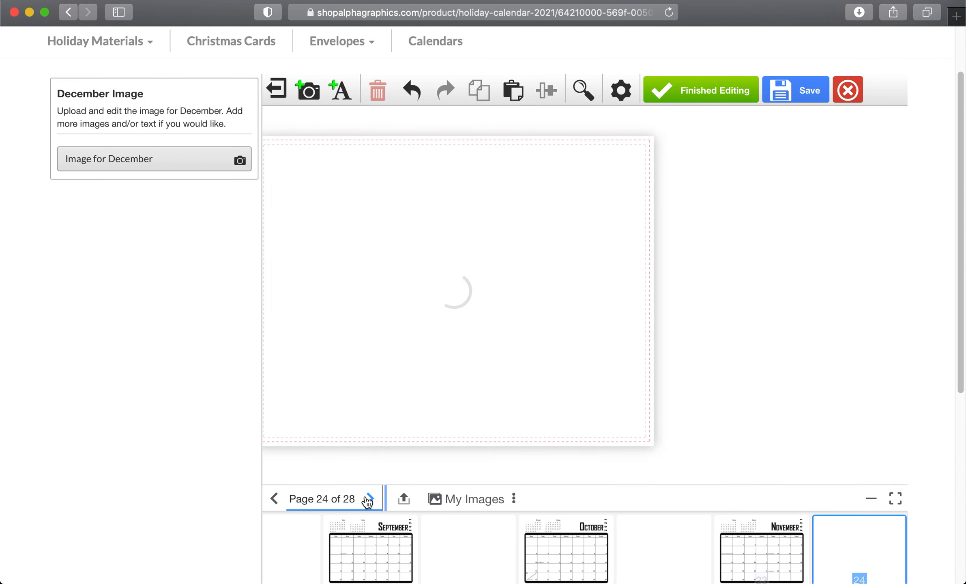
click(367, 499)
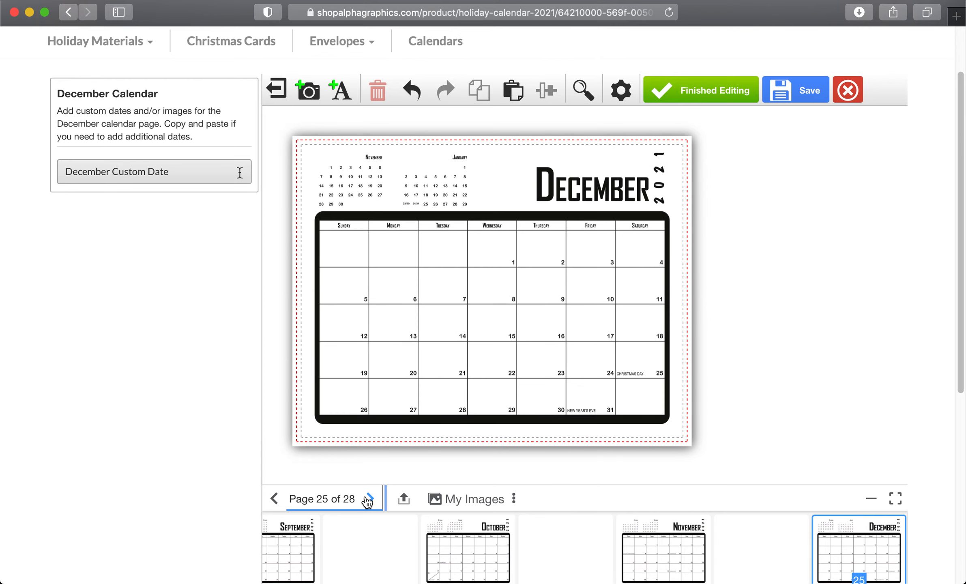
Step: Look at the index top page, the index bottom page and the back cover page
click(367, 499)
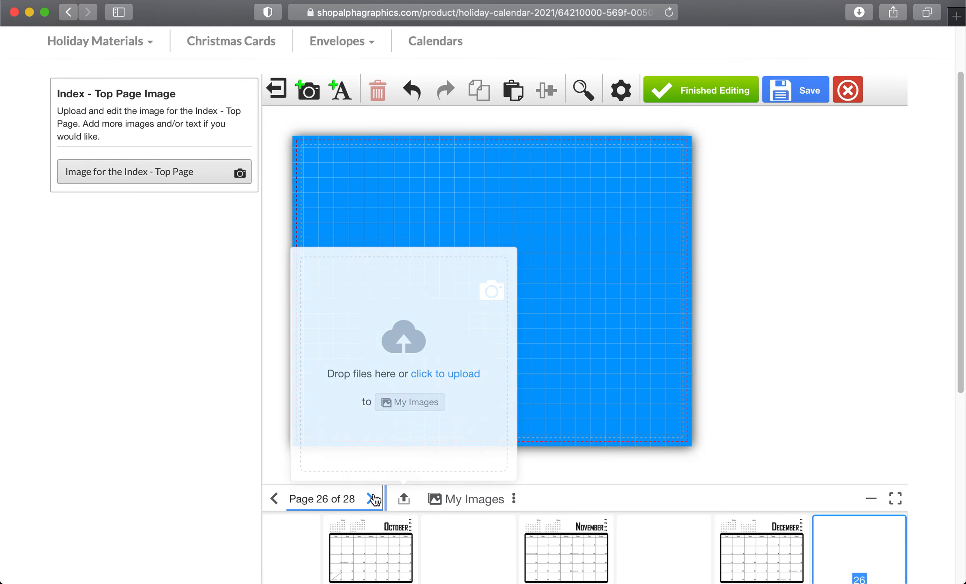
click(372, 499)
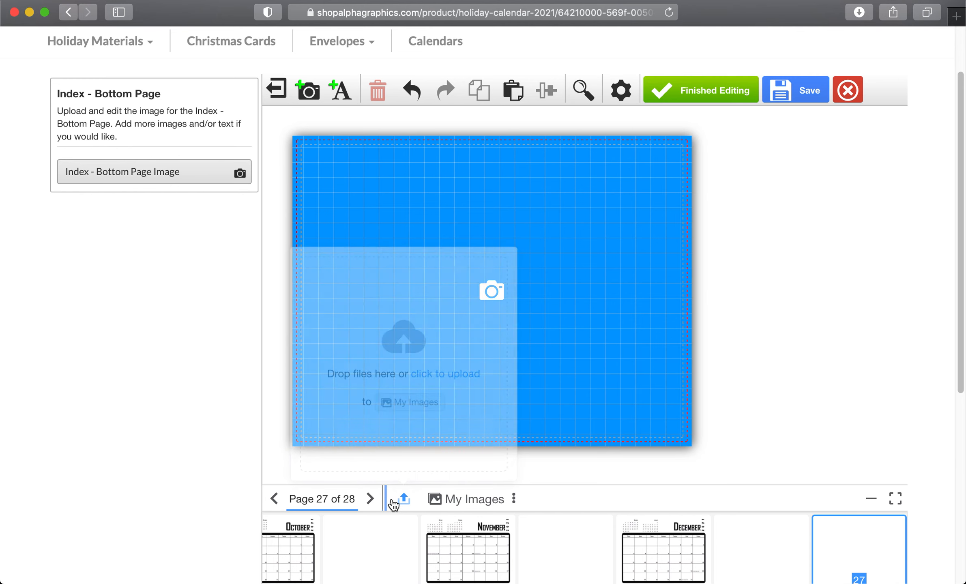
click(371, 498)
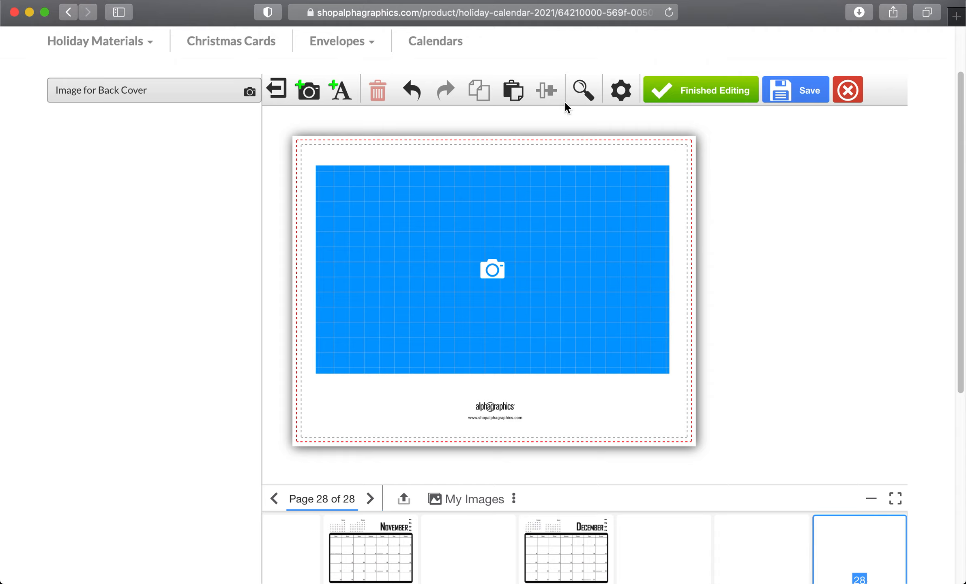
Step: Undo the last change to the January dog photo and redo it
click(413, 88)
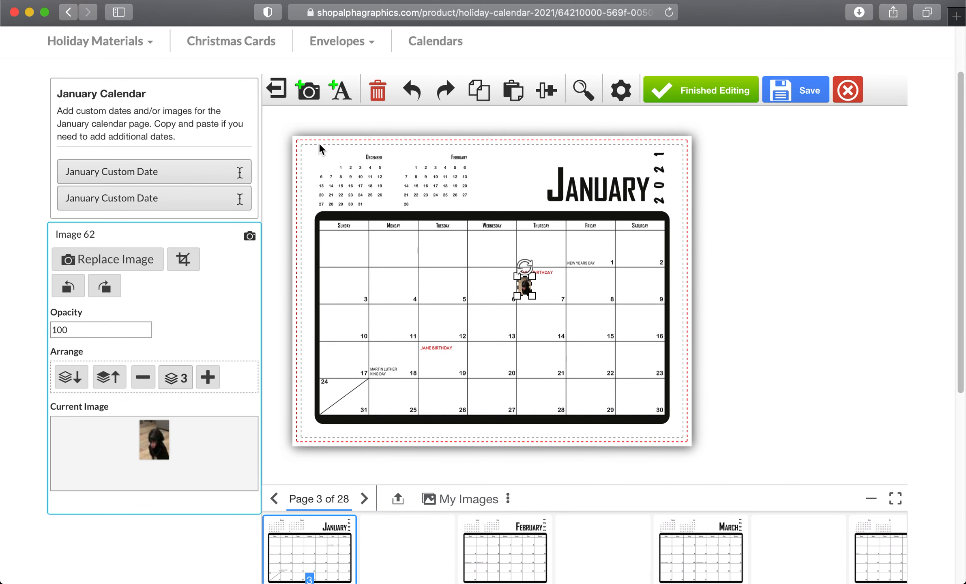
click(445, 96)
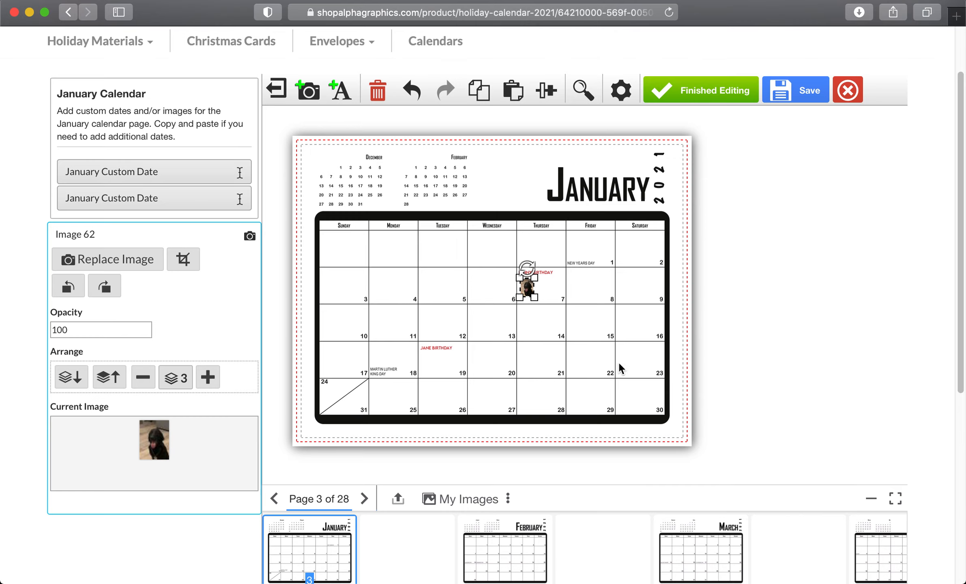
click(363, 499)
click(364, 499)
click(364, 500)
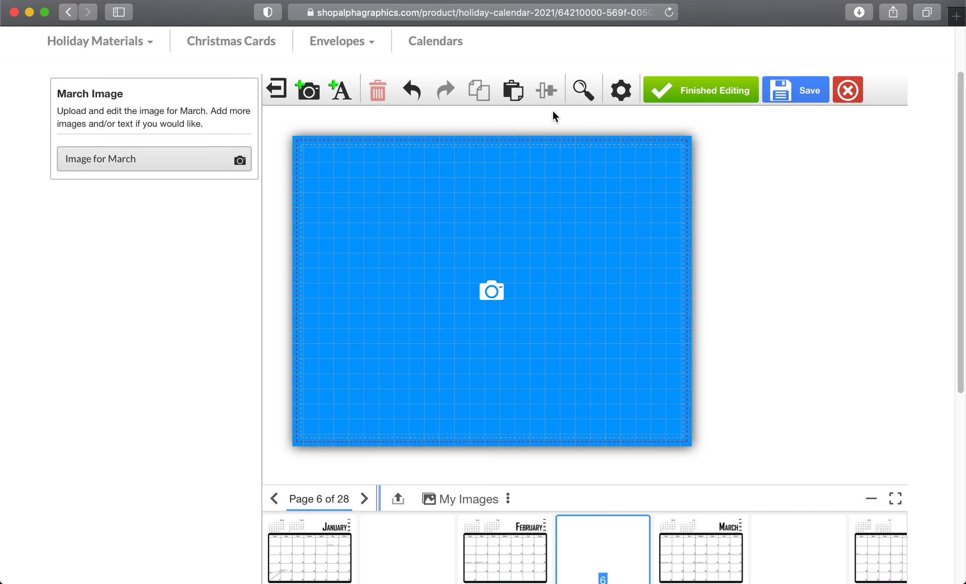
click(584, 90)
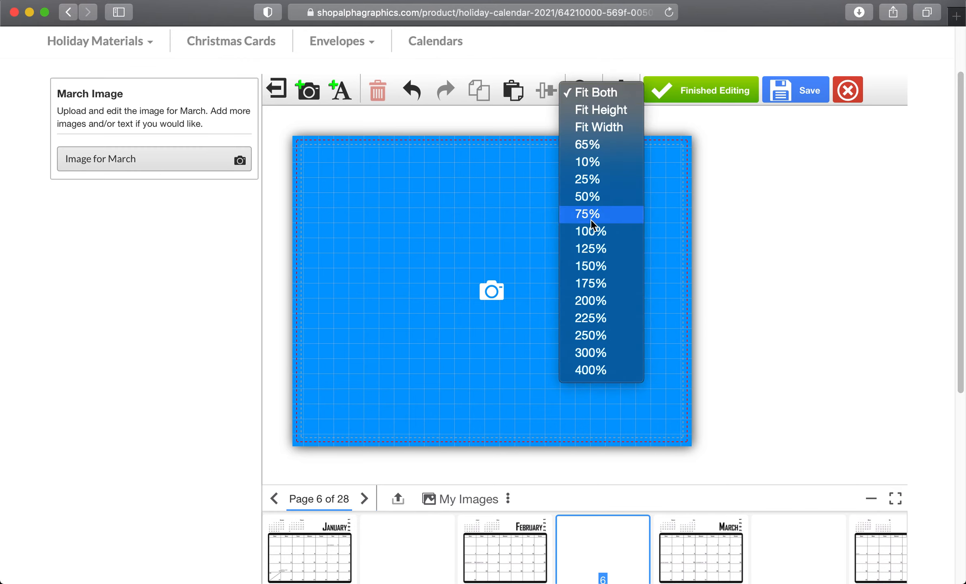
click(300, 541)
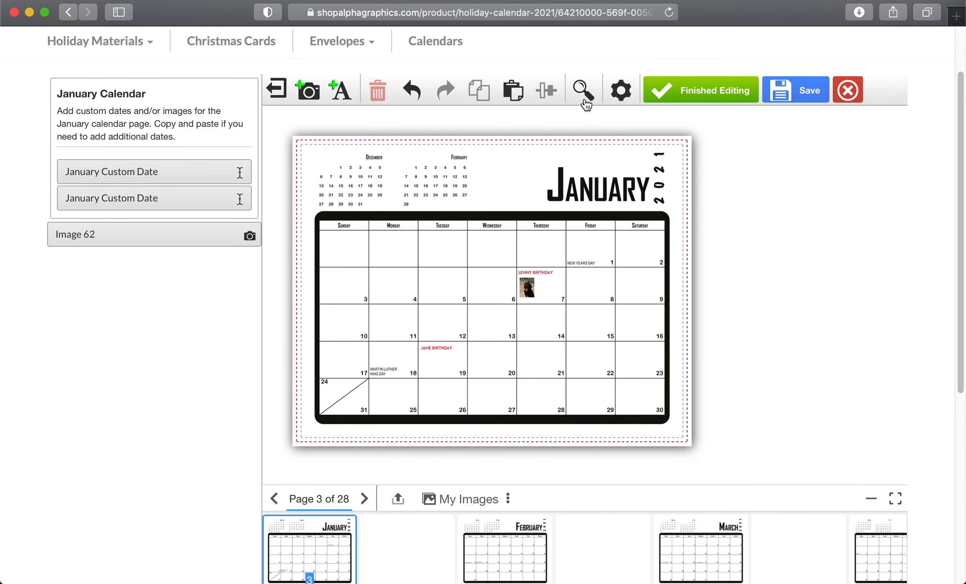
Step: Zoom the January calendar page to 150% and select the dog photo in the January 7 cell
click(585, 102)
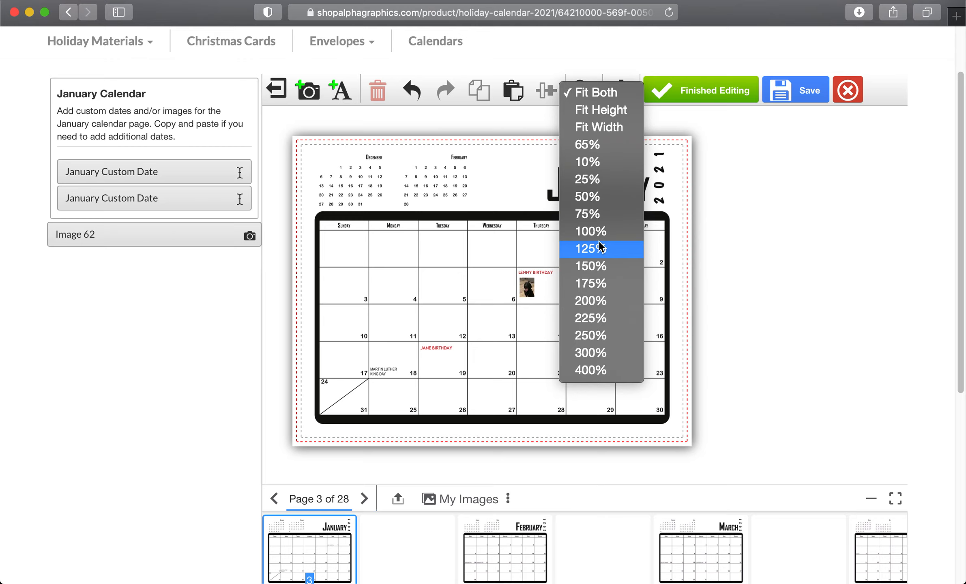
click(599, 266)
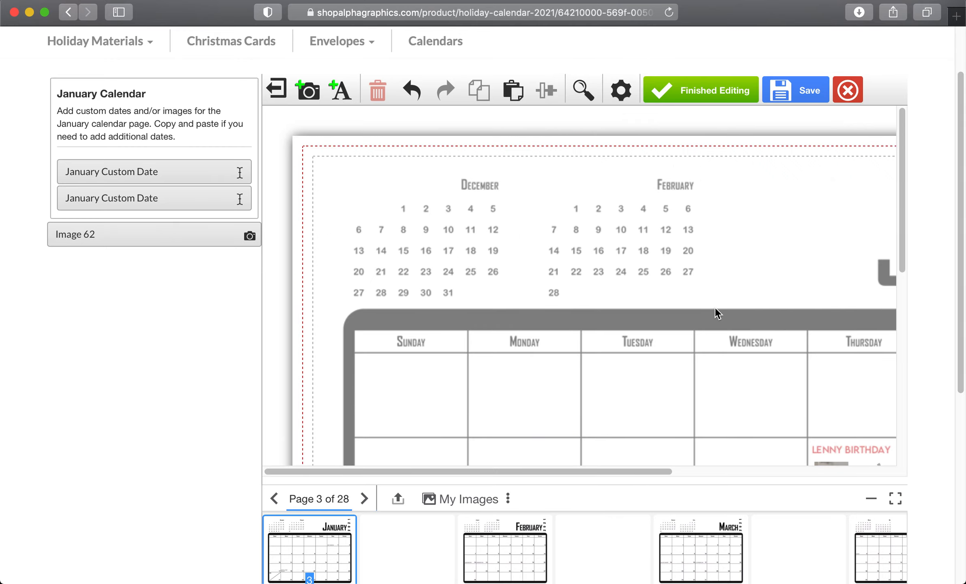
scroll(698, 300, down, 5)
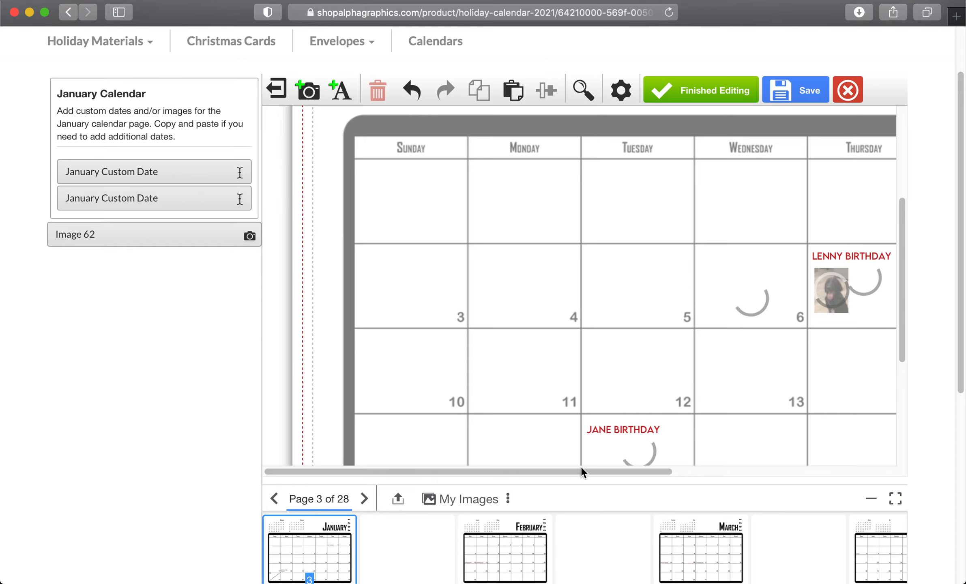
drag(581, 472, 772, 472)
click(539, 288)
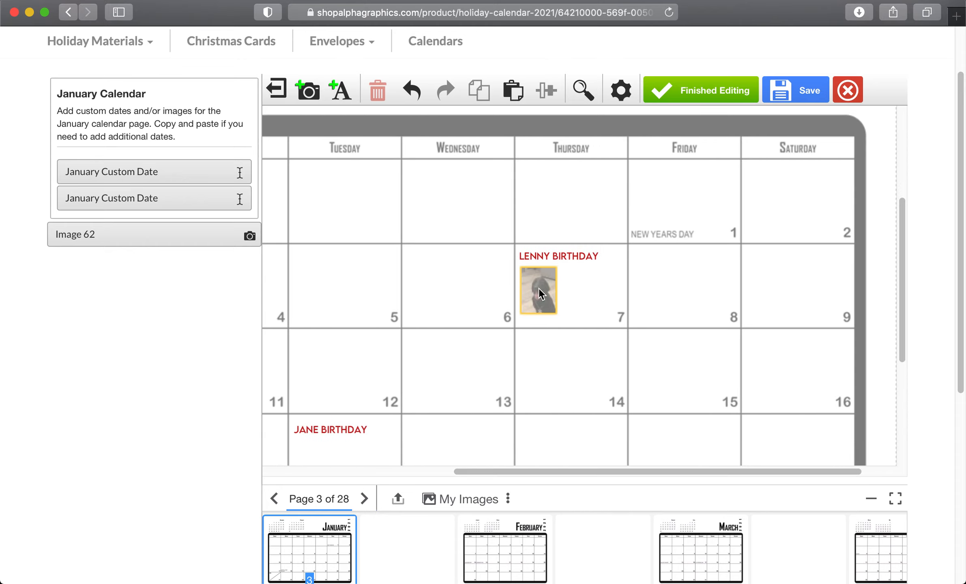
click(545, 295)
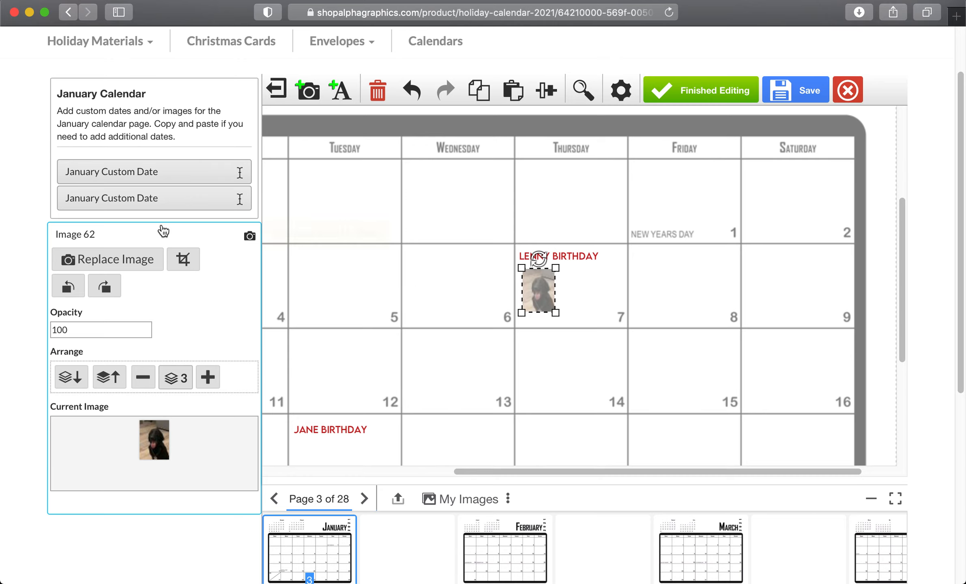
Step: Crop the dog photo tighter to a square around the dog's head, ending above the pendant, and apply the crop
click(187, 262)
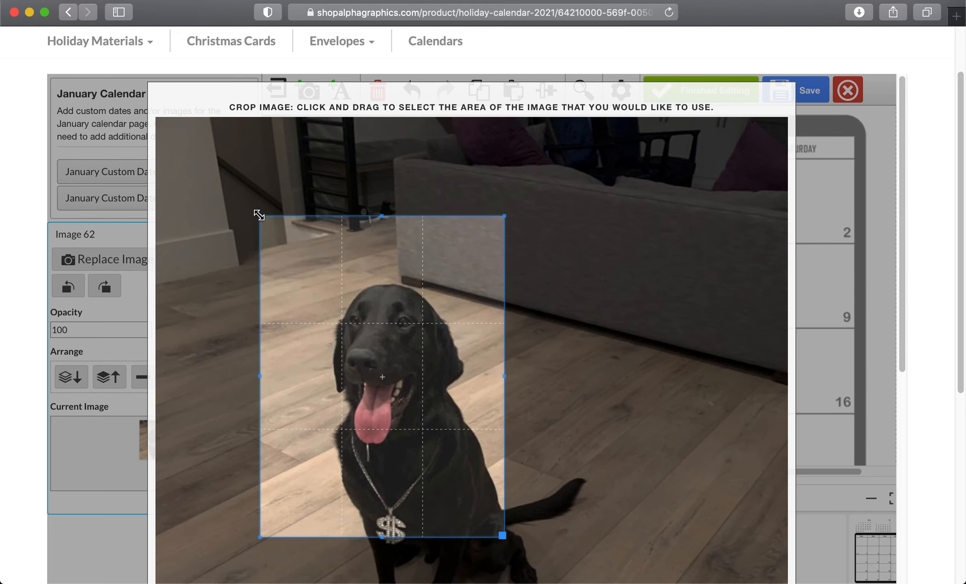
drag(258, 215, 284, 261)
drag(503, 535, 488, 465)
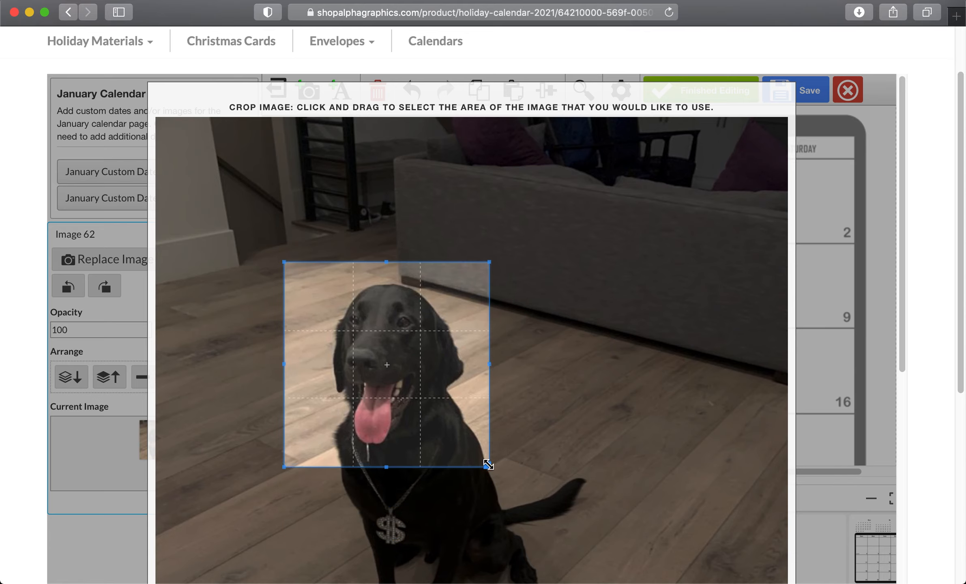
scroll(649, 454, down, 10)
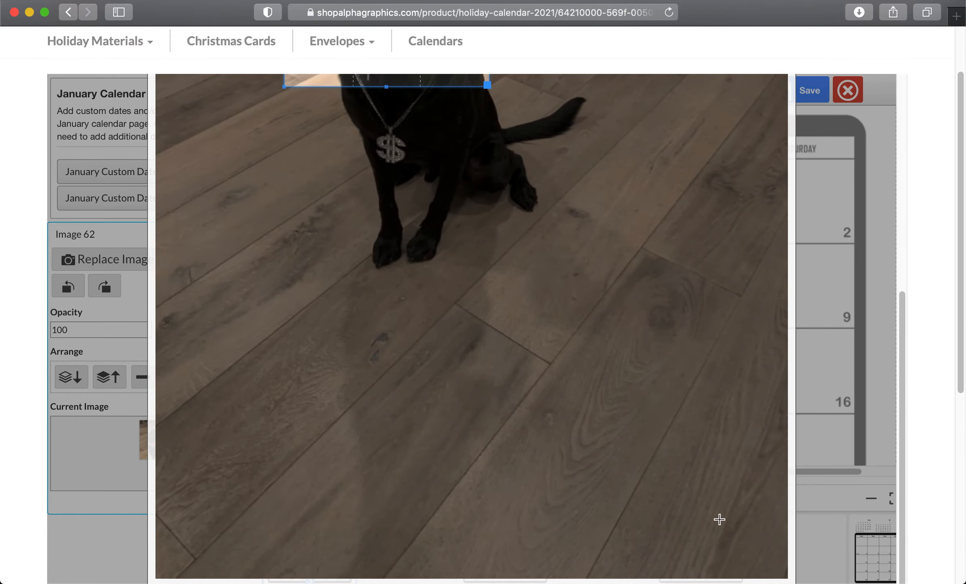
scroll(722, 527, down, 3)
click(733, 463)
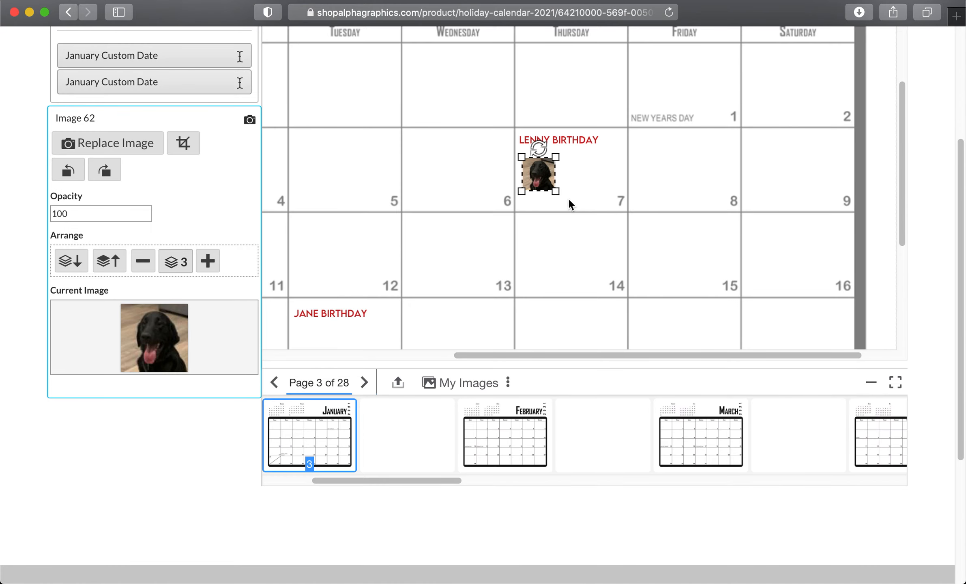
Step: Nudge the dog photo up closer to the birthday entry, fit the whole page in view and deselect the photo
drag(527, 175, 528, 169)
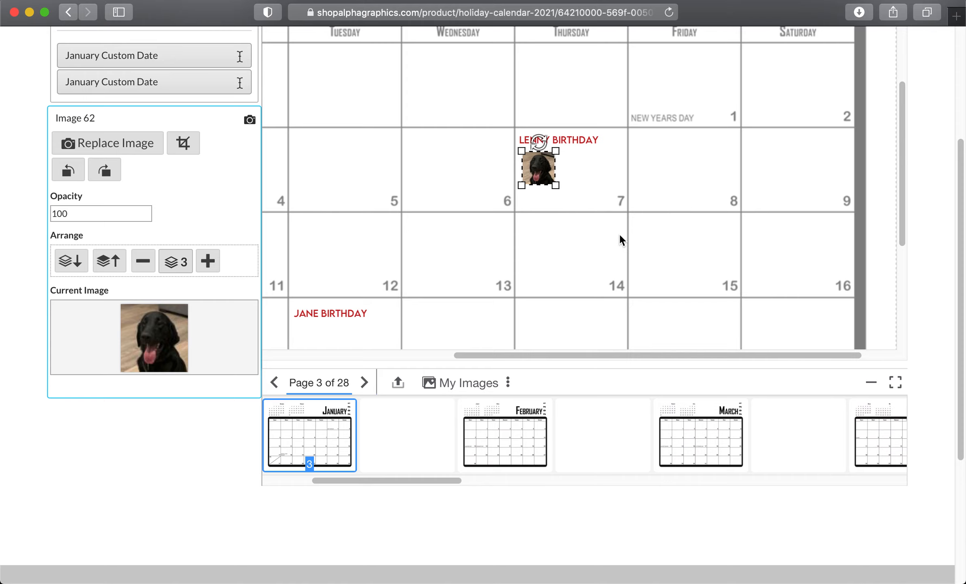
scroll(618, 239, up, 1)
scroll(744, 252, up, 10)
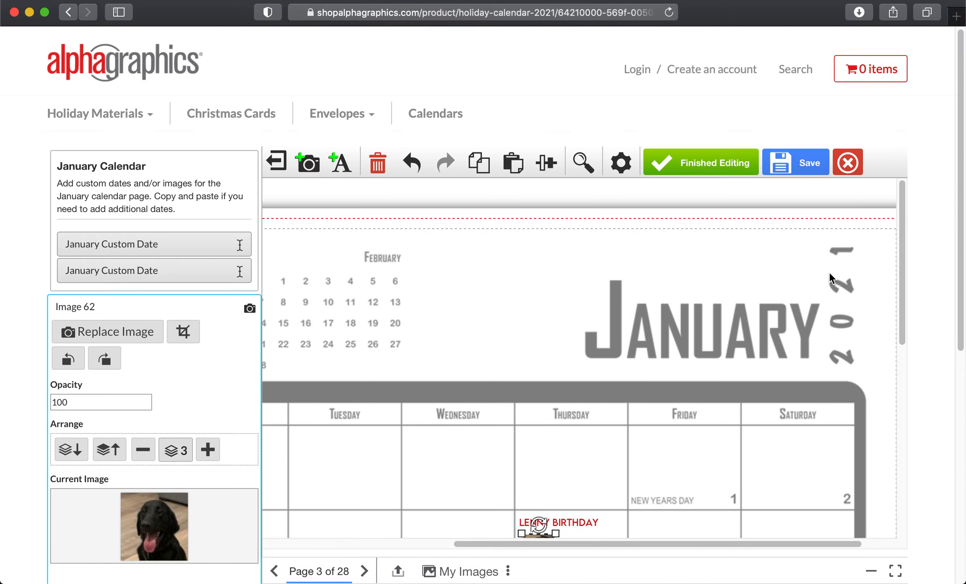
click(585, 163)
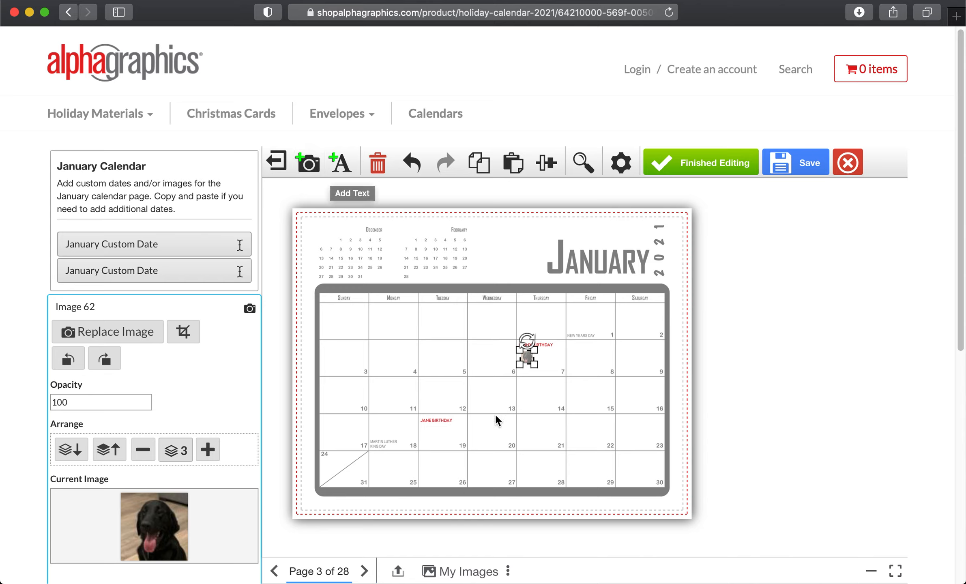
click(613, 444)
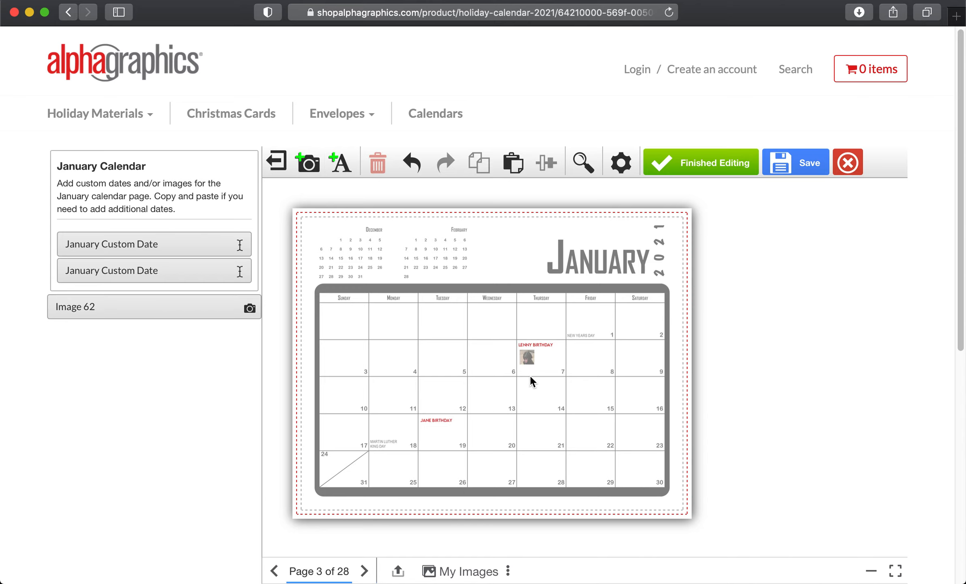
Step: Duplicate the January 7 dog photo and place the copy above the calendar grid, beside the January title
click(527, 357)
click(479, 162)
click(513, 162)
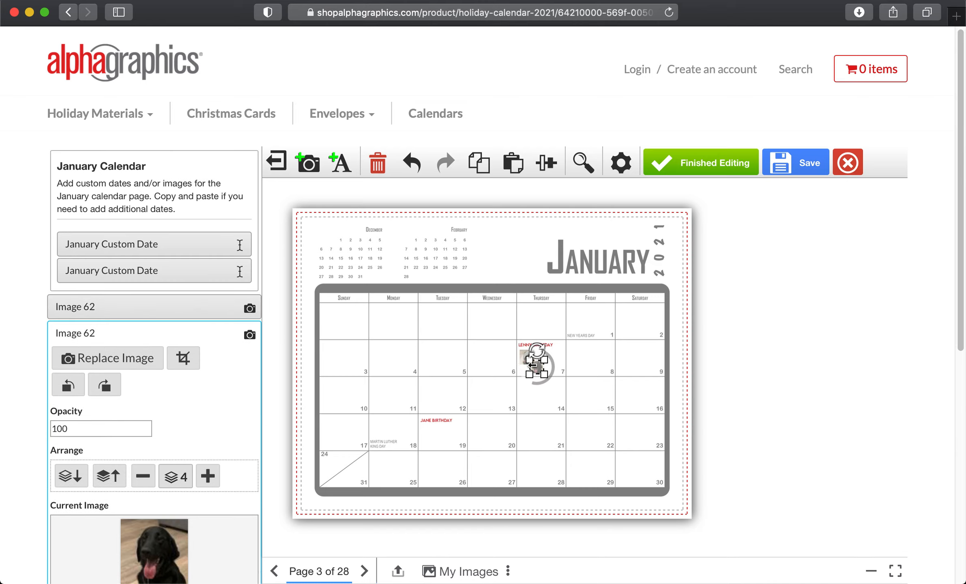
drag(537, 367, 493, 243)
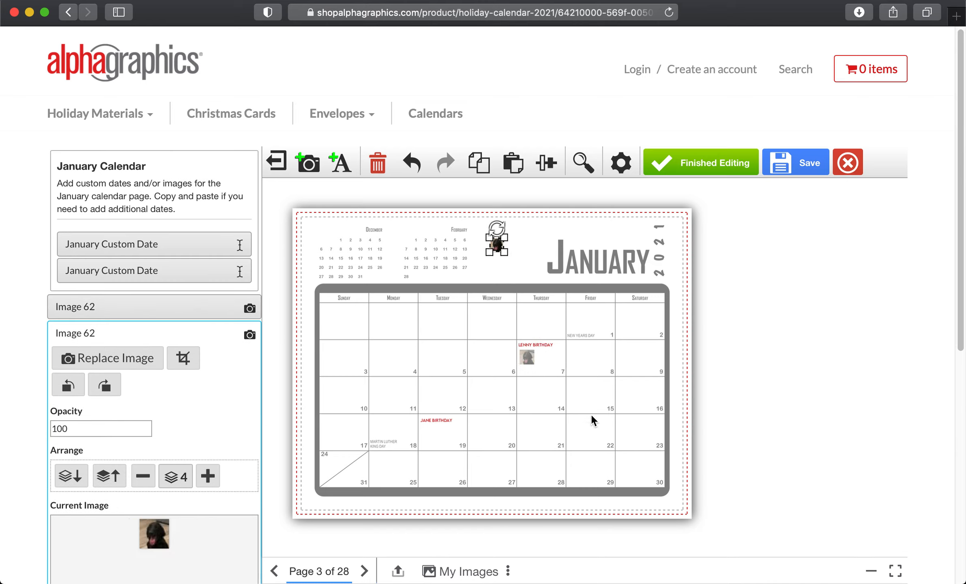
Step: Delete the duplicate dog photo beside the January title and confirm the deletion
click(383, 164)
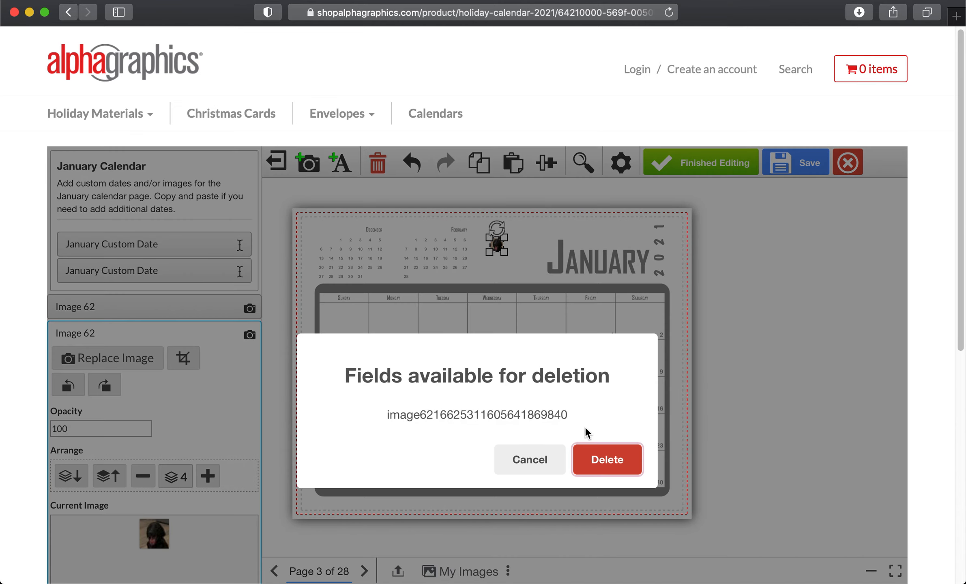
click(595, 460)
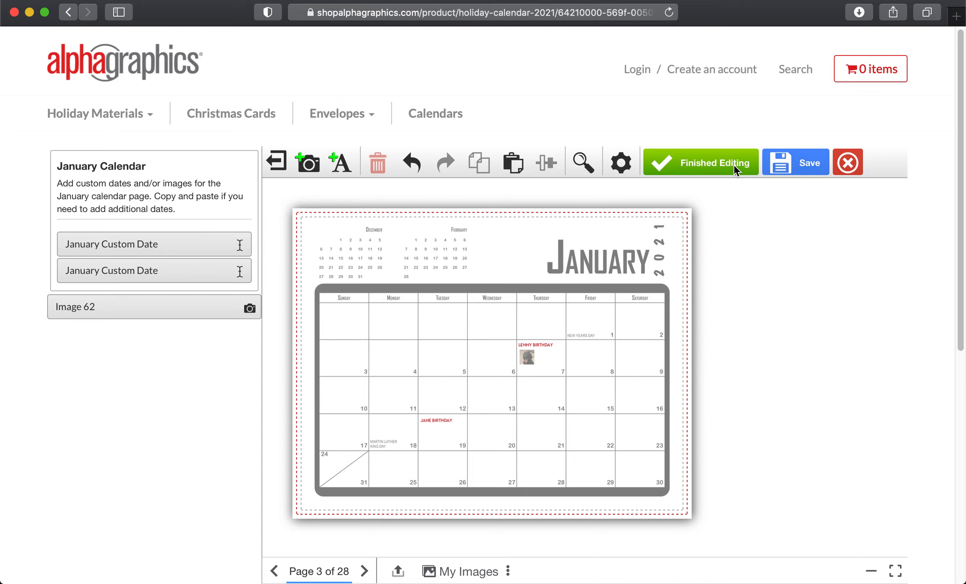
Step: Finish editing the calendar and open page 2 in the document review
scroll(726, 166, down, 3)
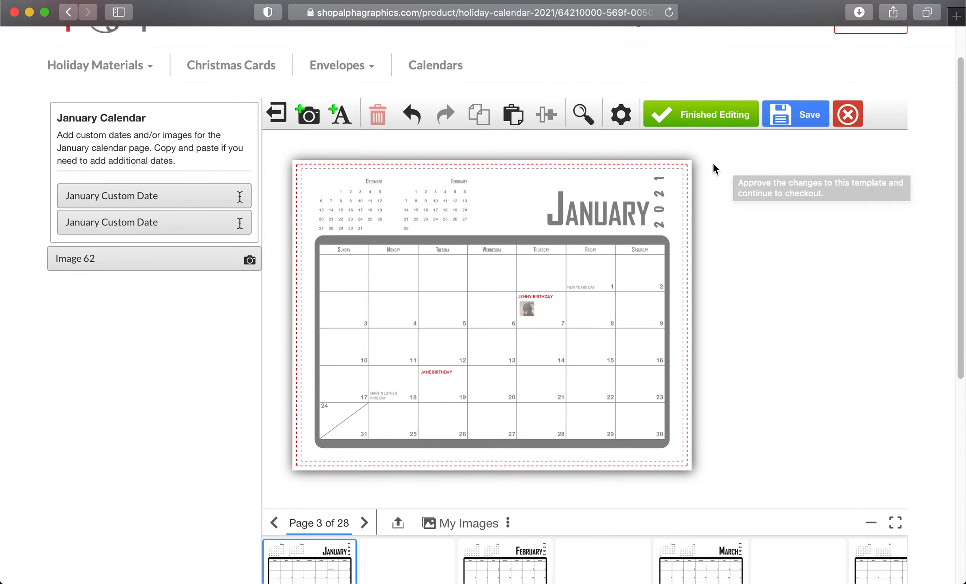
scroll(714, 158, up, 2)
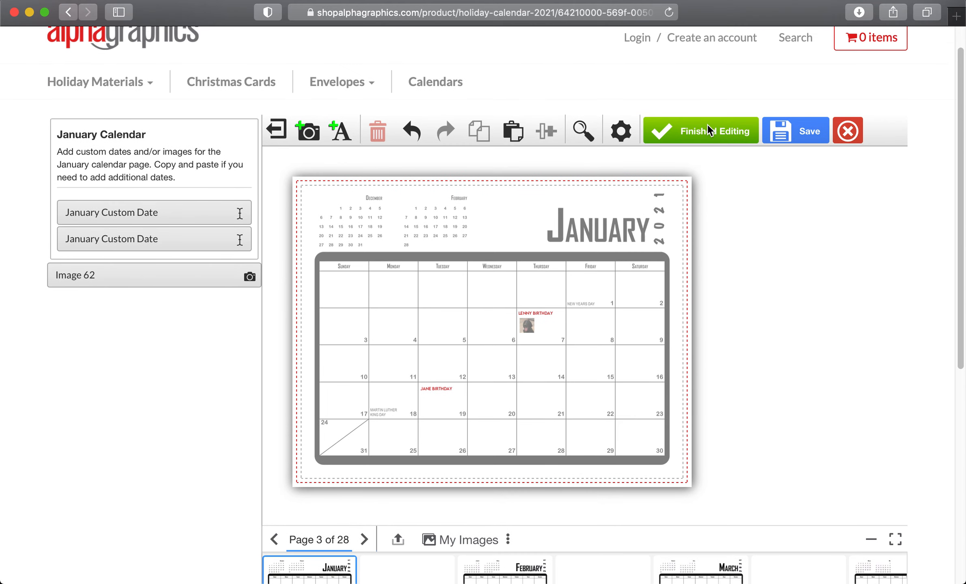
click(708, 125)
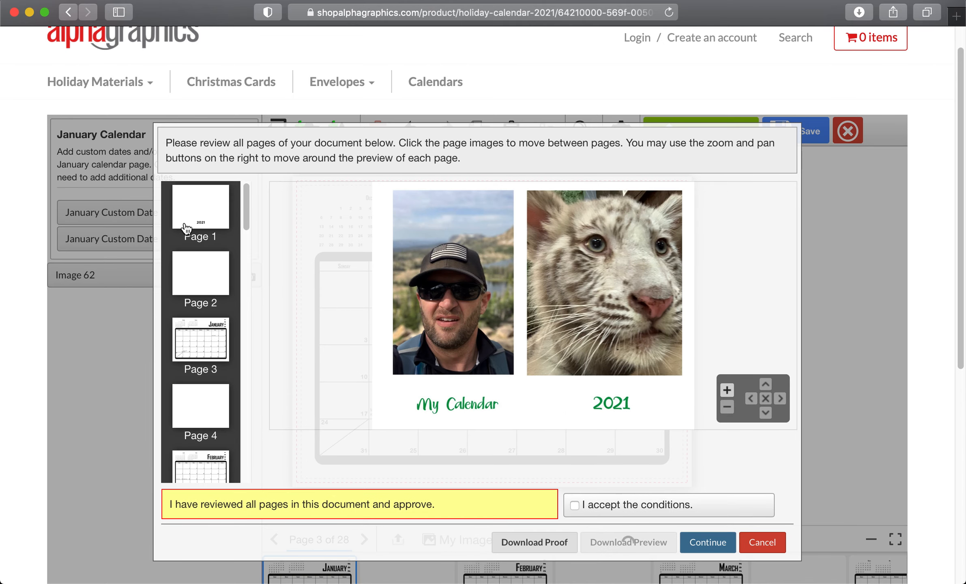
click(186, 278)
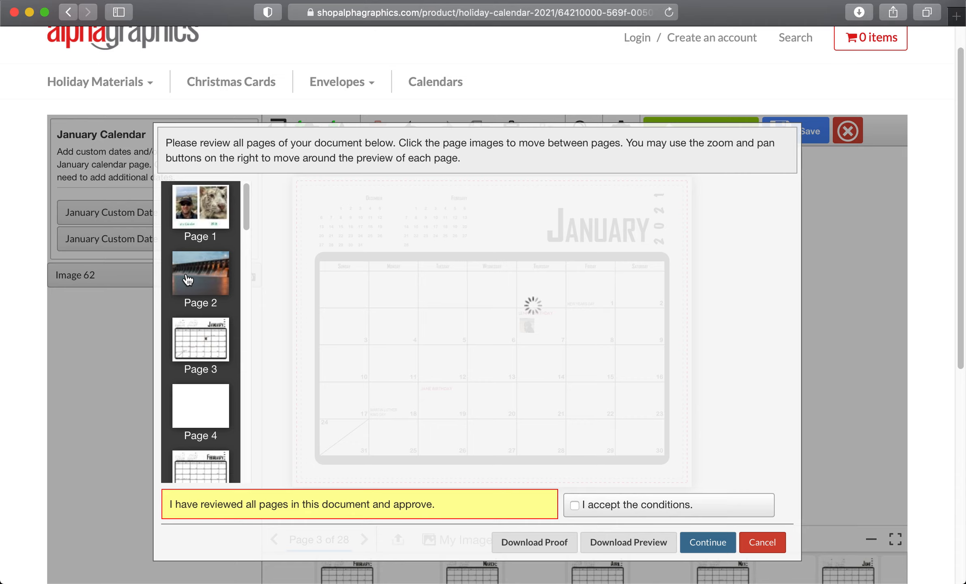